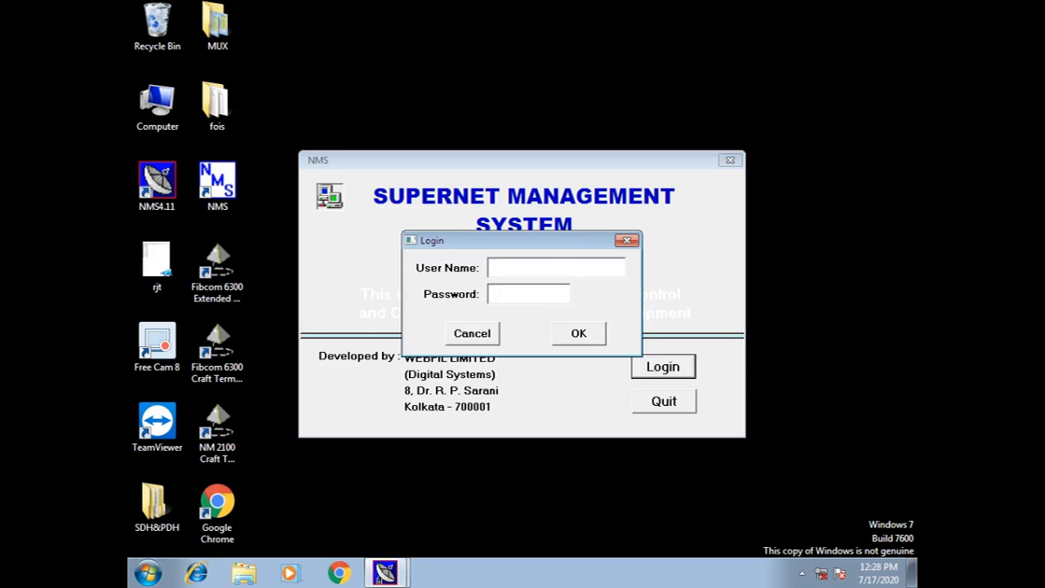
Log in to NMS 4.11 with the administrator user name and password.
type("admin")
key("Tab")
type("admin")
key("Return")
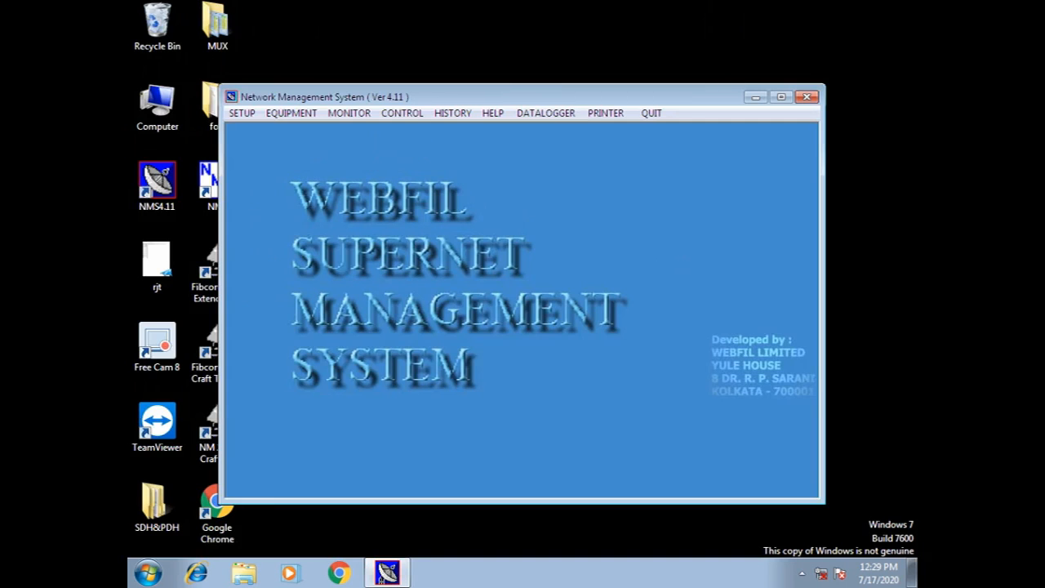
Maximize the NMS window, turn equipment scanning ON, and open the MONITOR > Network all-sites map.
left_click(781, 97)
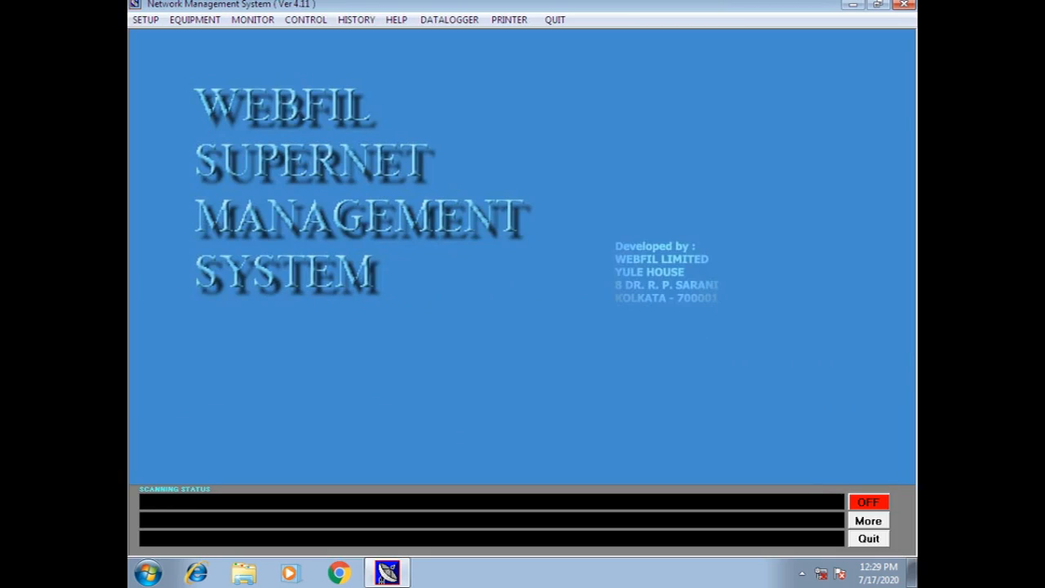
left_click(869, 502)
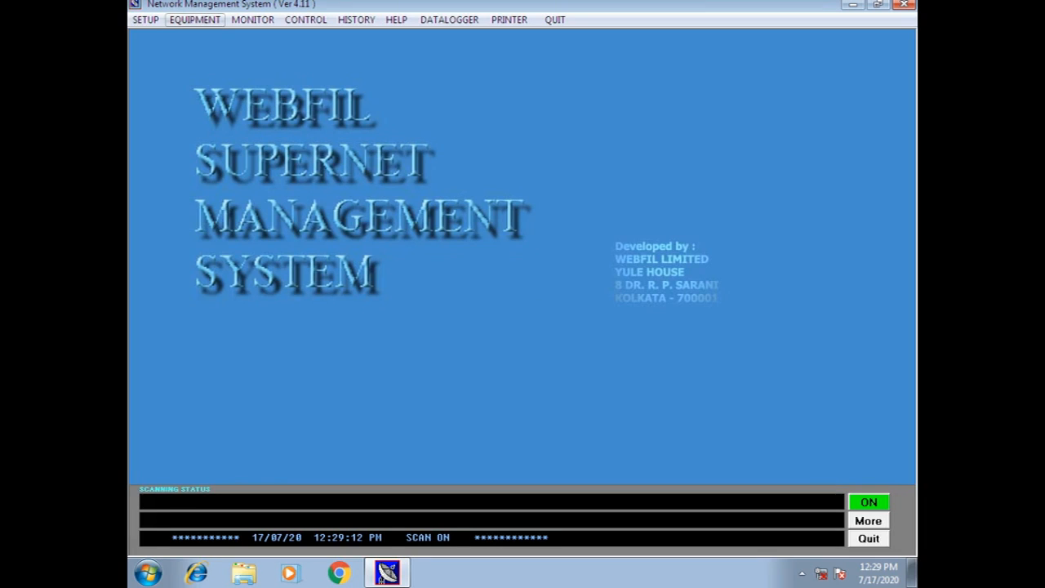
left_click(253, 20)
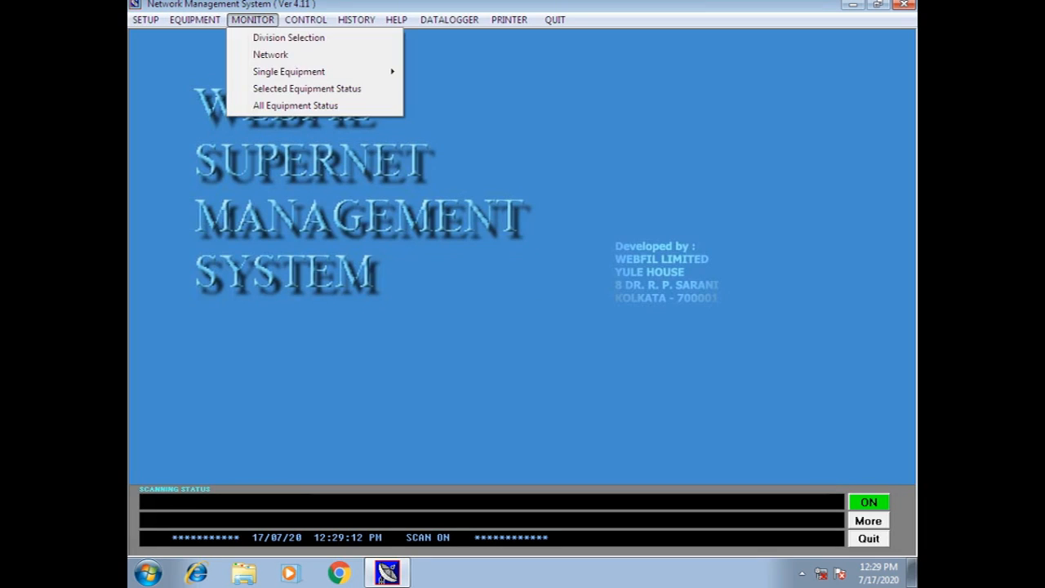
left_click(271, 55)
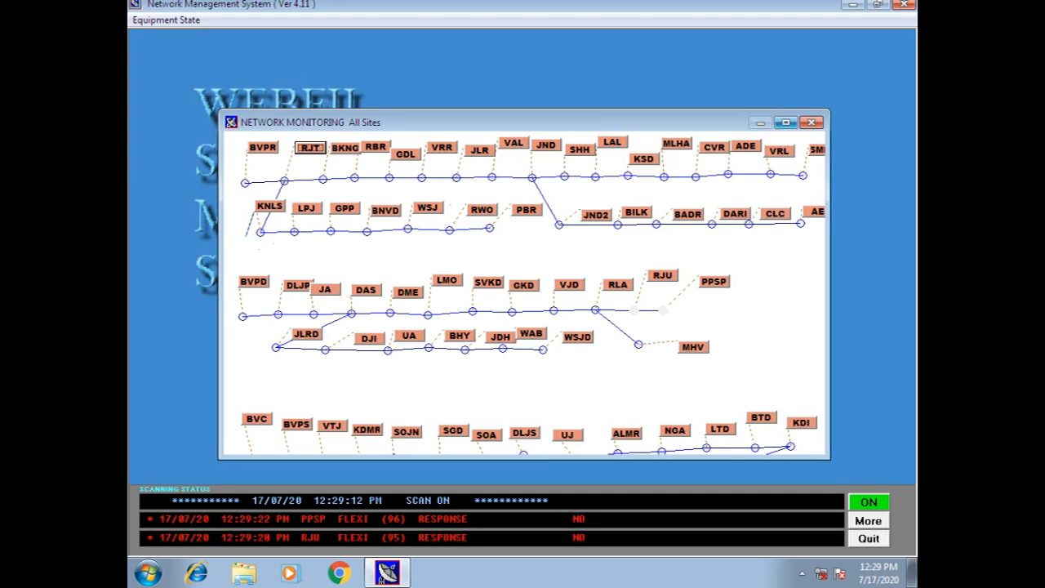
Maximize the map, view BVPS Equipment Status (33.5 °C, -59.6 V), then close it.
left_click(786, 122)
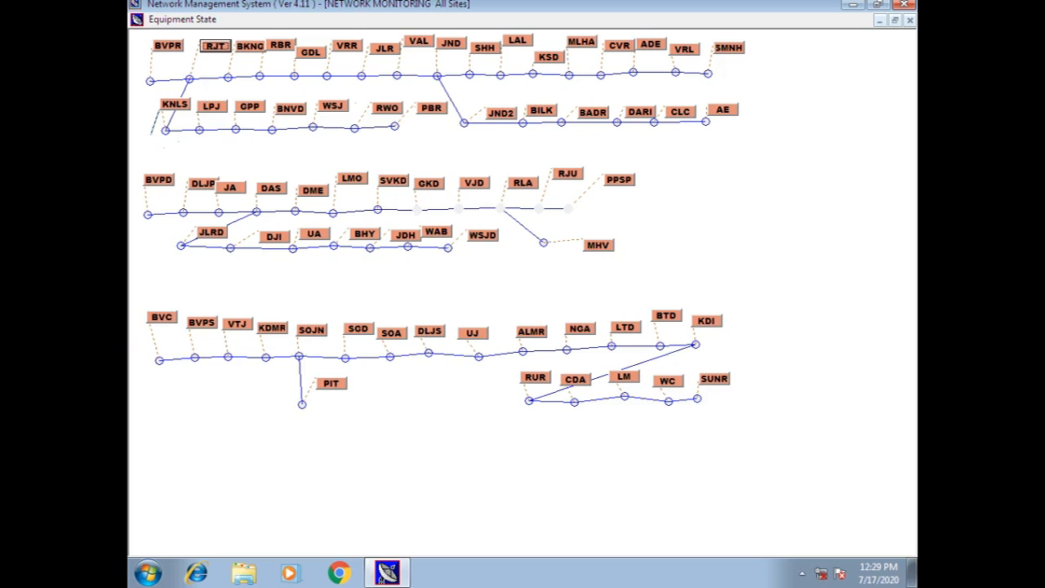
right_click(197, 323)
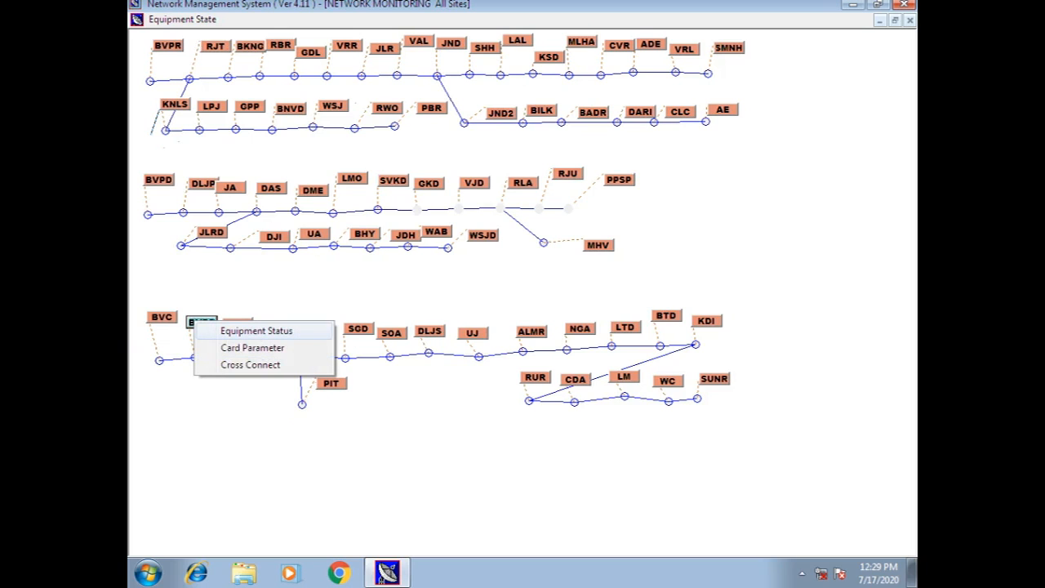
left_click(256, 331)
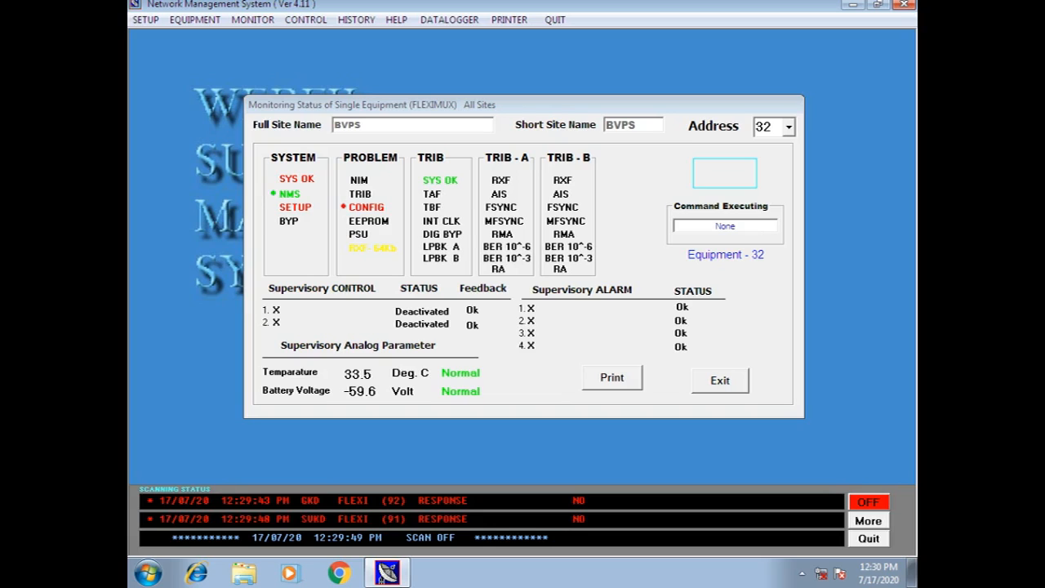
left_click(720, 380)
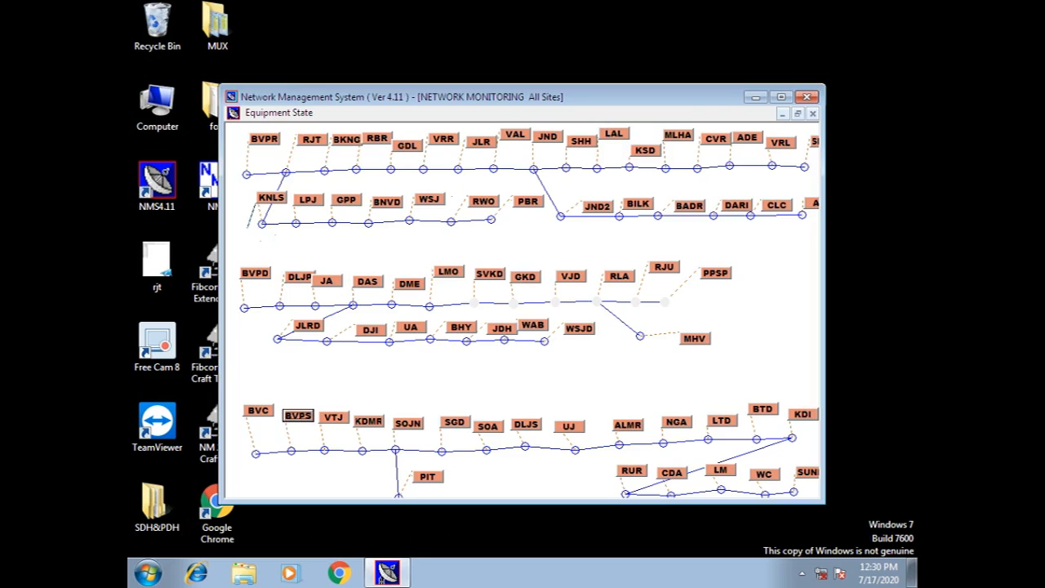
Open the Card Parameter window for site BVPS.
right_click(292, 417)
left_click(339, 474)
right_click(298, 416)
left_click(351, 437)
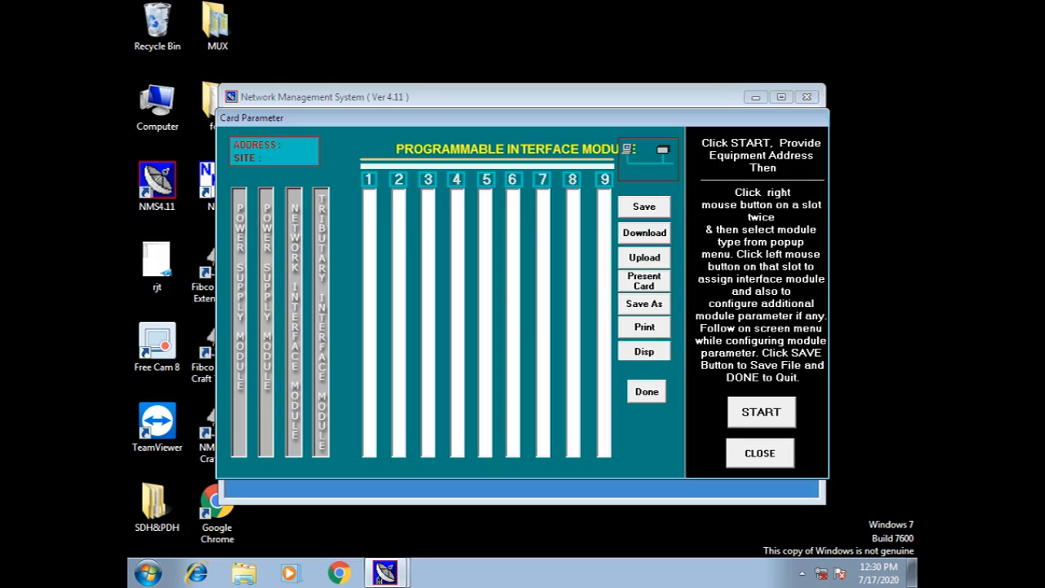
Start reading at equipment address 32 and upload its card configuration from the equipment.
left_click(761, 412)
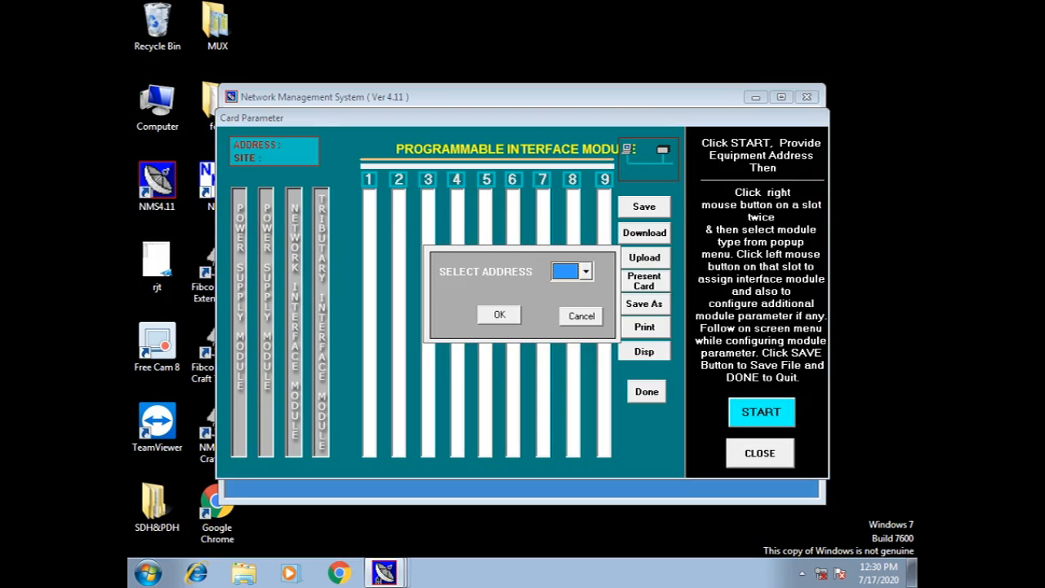
left_click(585, 272)
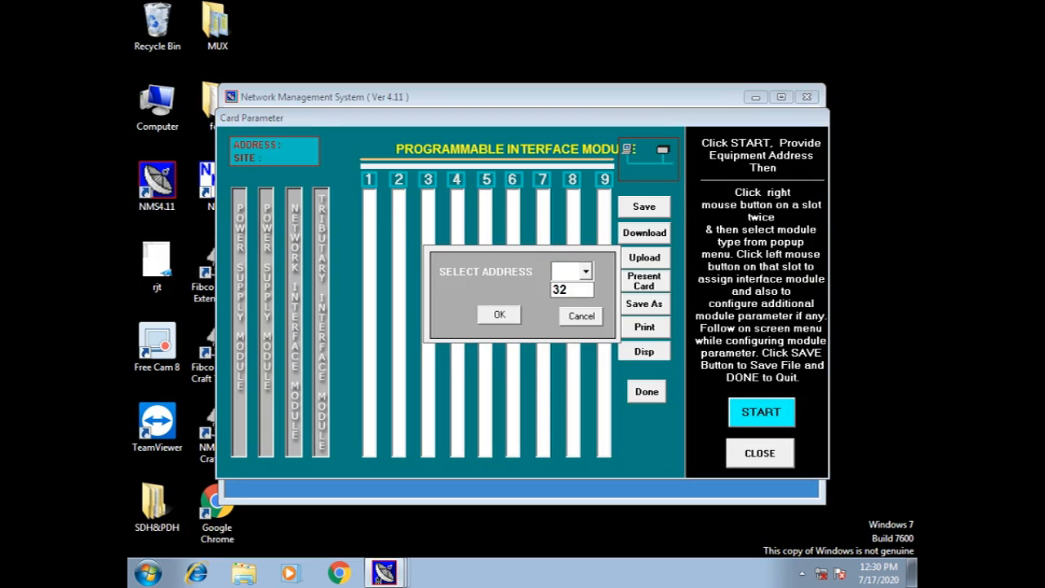
left_click(569, 290)
key("Return")
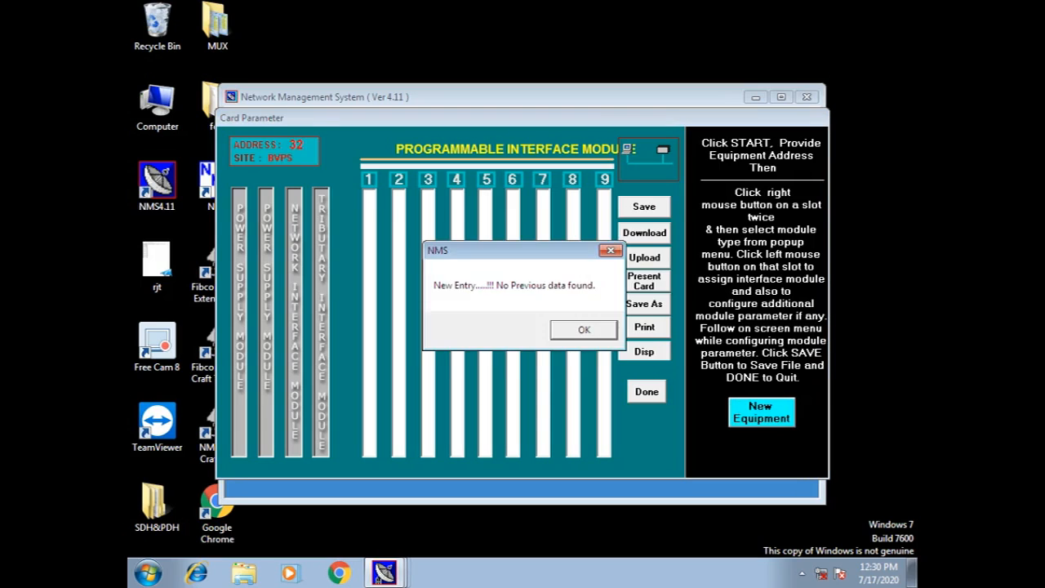
key("Return")
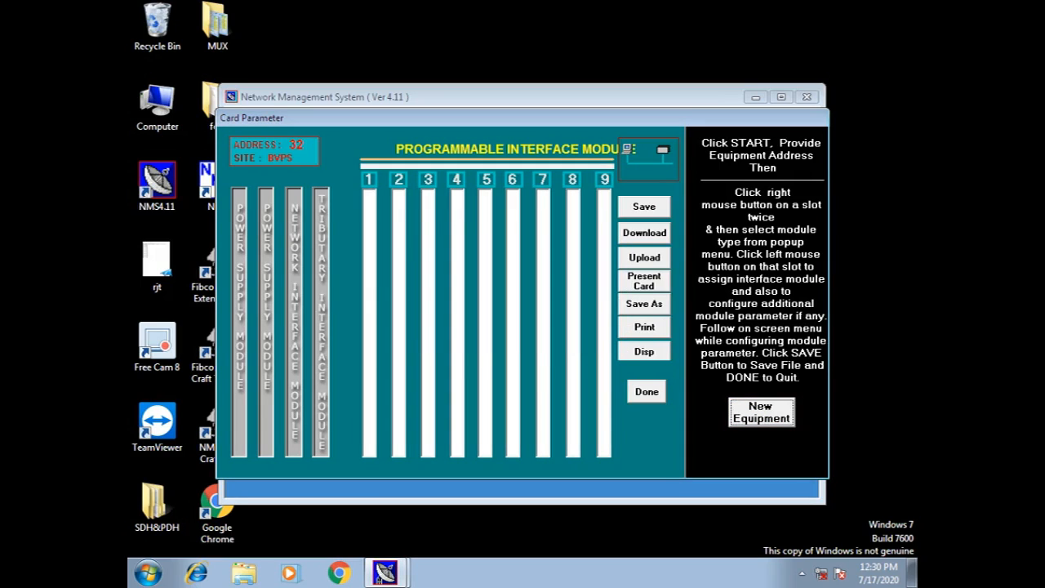
left_click(644, 258)
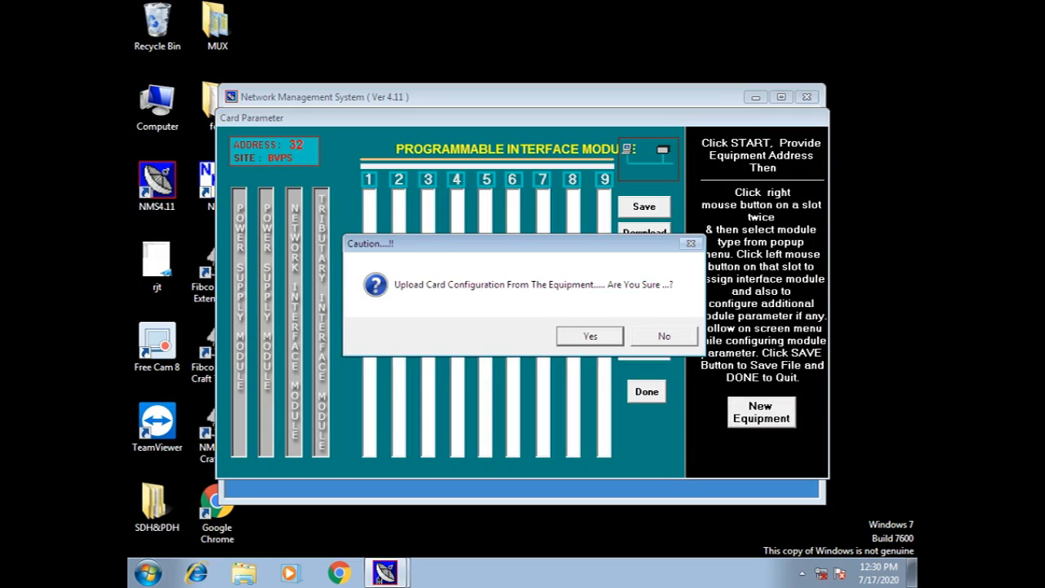
key("Return")
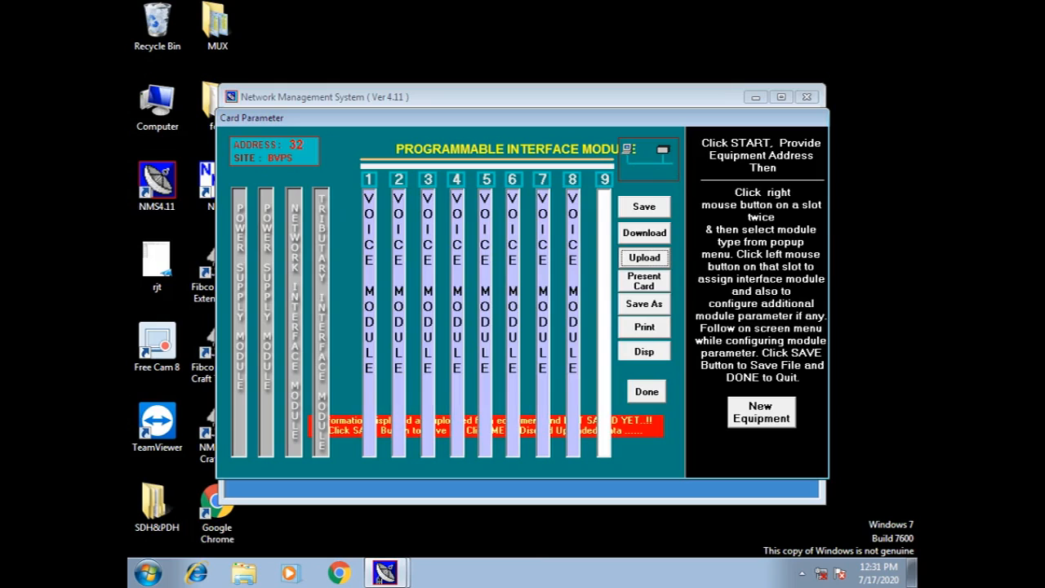
Review the Channel Configuration of the voice cards in slots 1, 2, 3 and 4, then click Done.
left_click(372, 336)
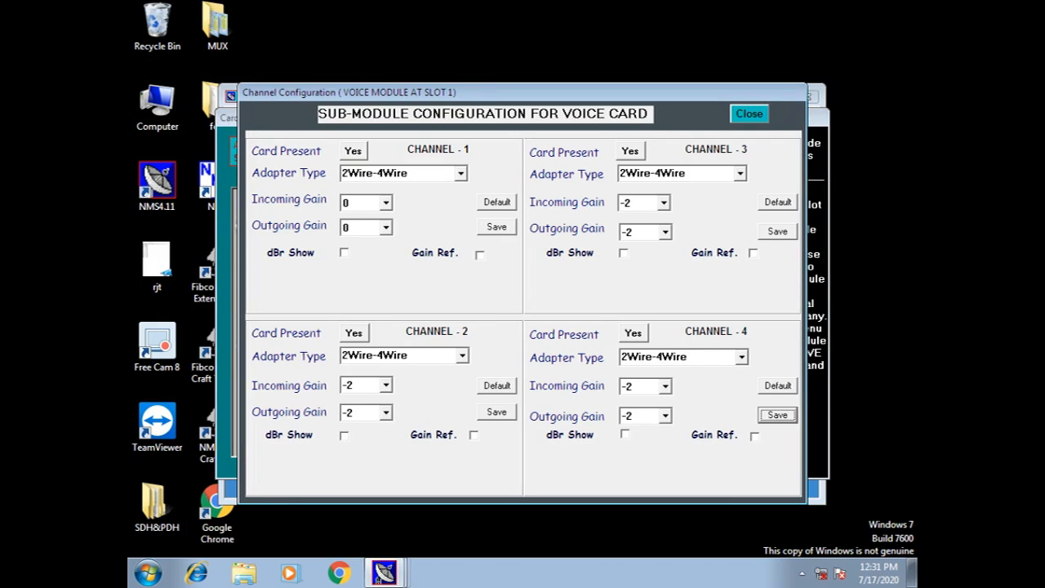
left_click(749, 113)
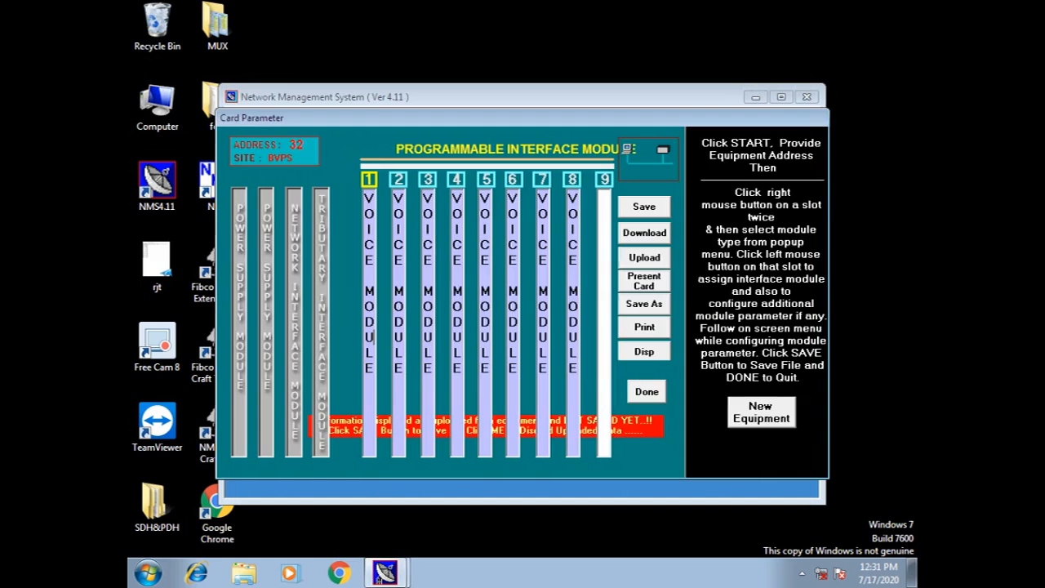
left_click(404, 245)
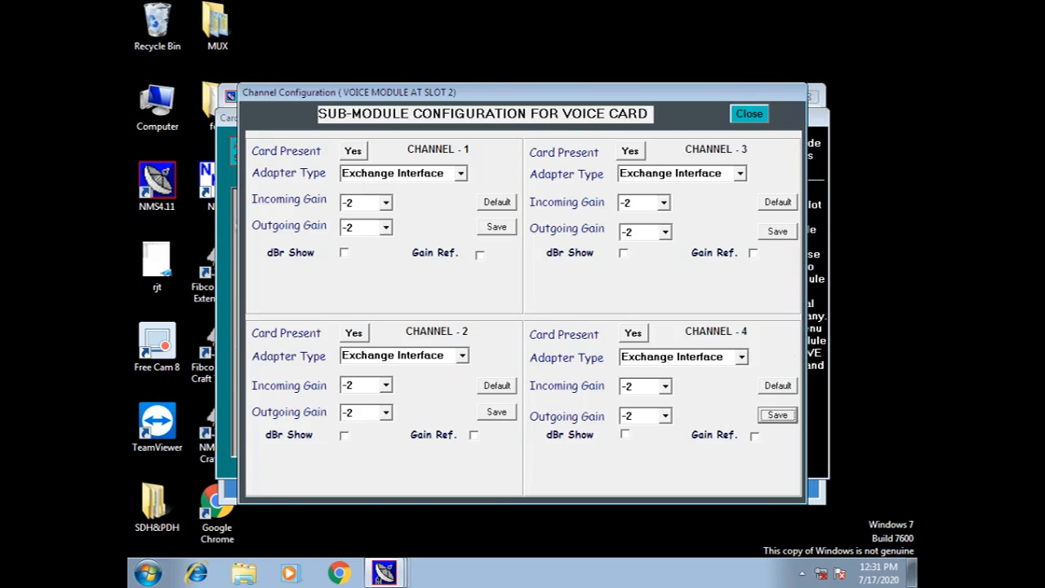
left_click(749, 114)
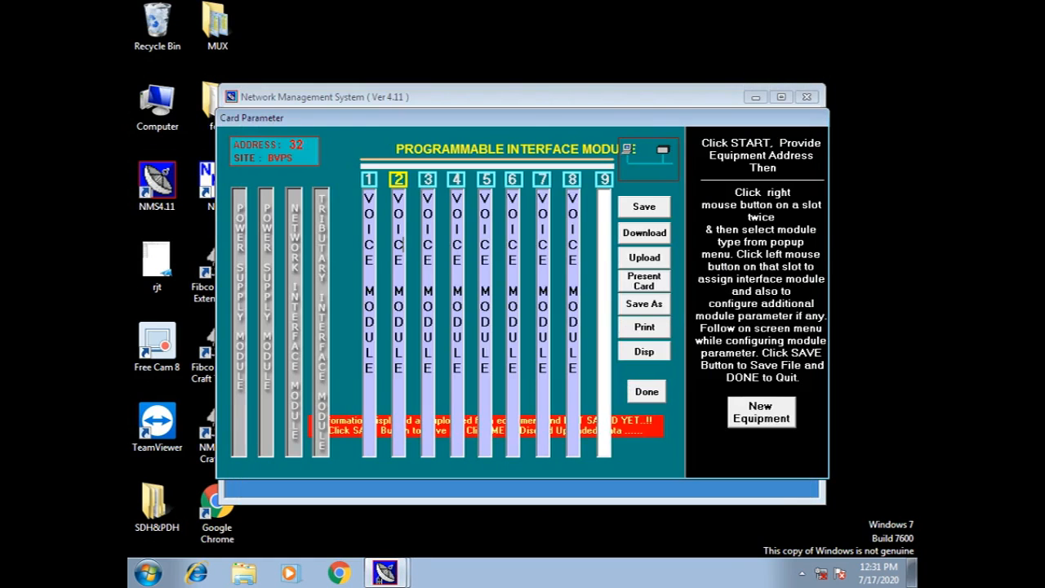
left_click(426, 245)
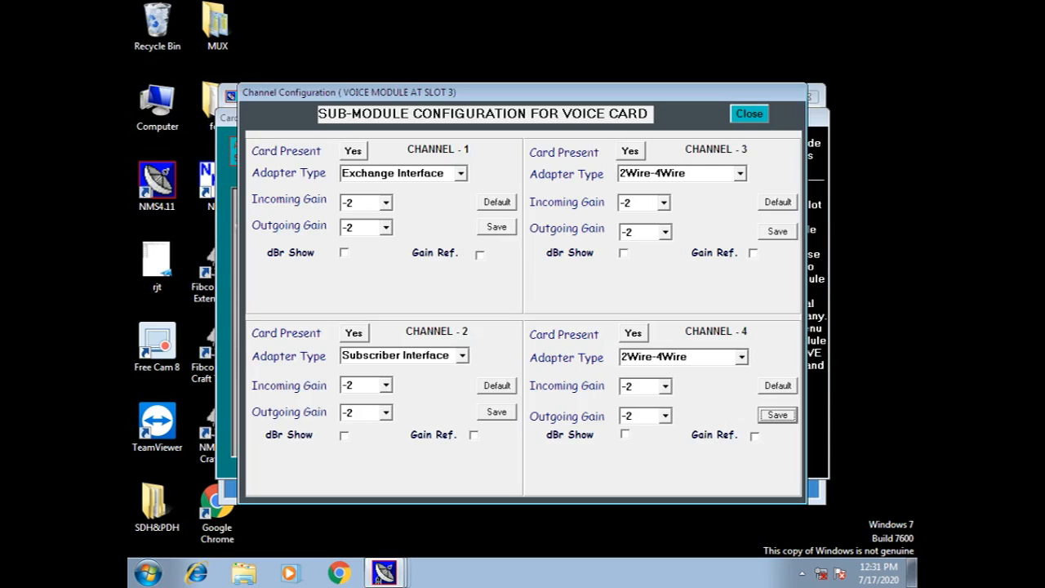
left_click(749, 114)
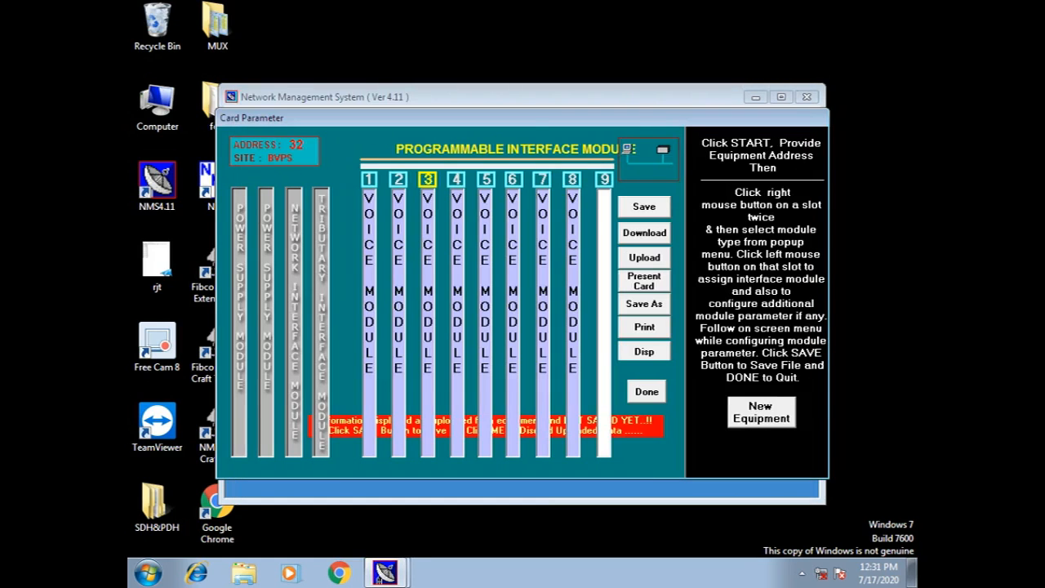
left_click(461, 307)
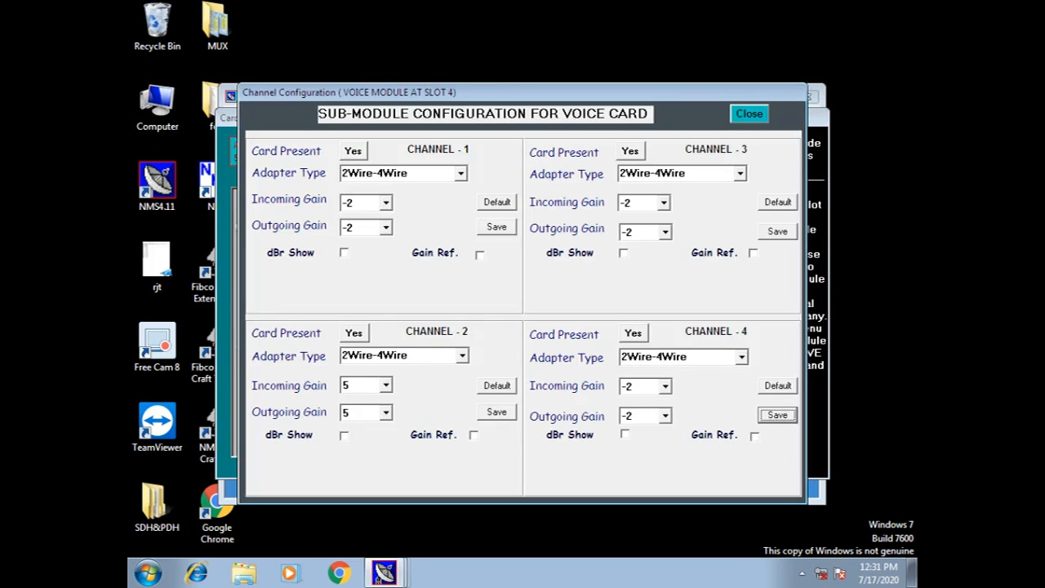
left_click(749, 114)
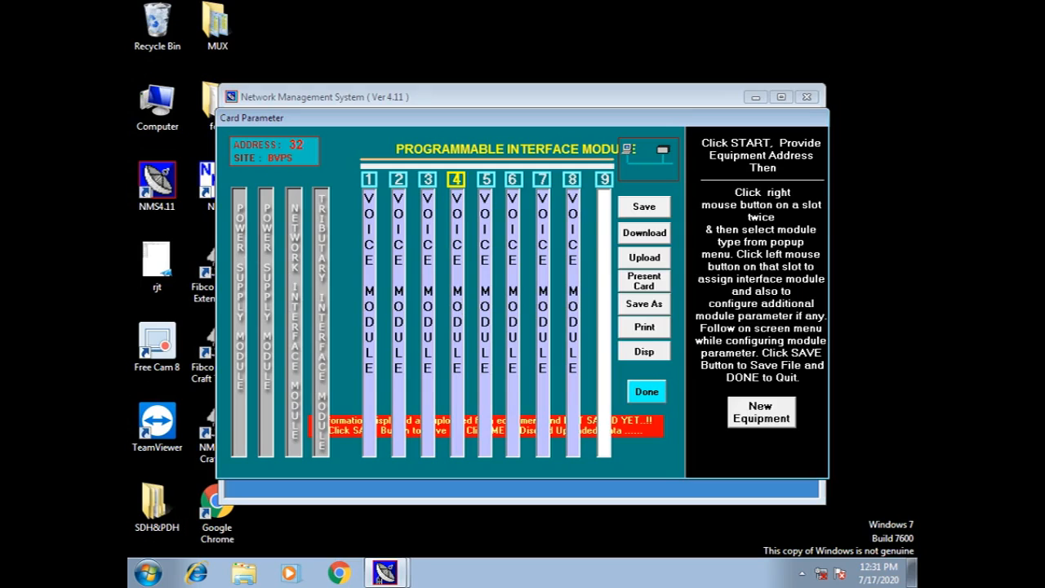
left_click(647, 391)
Exit card parameters without saving and open BVPS's Cross Connect table for address 32.
left_click(525, 330)
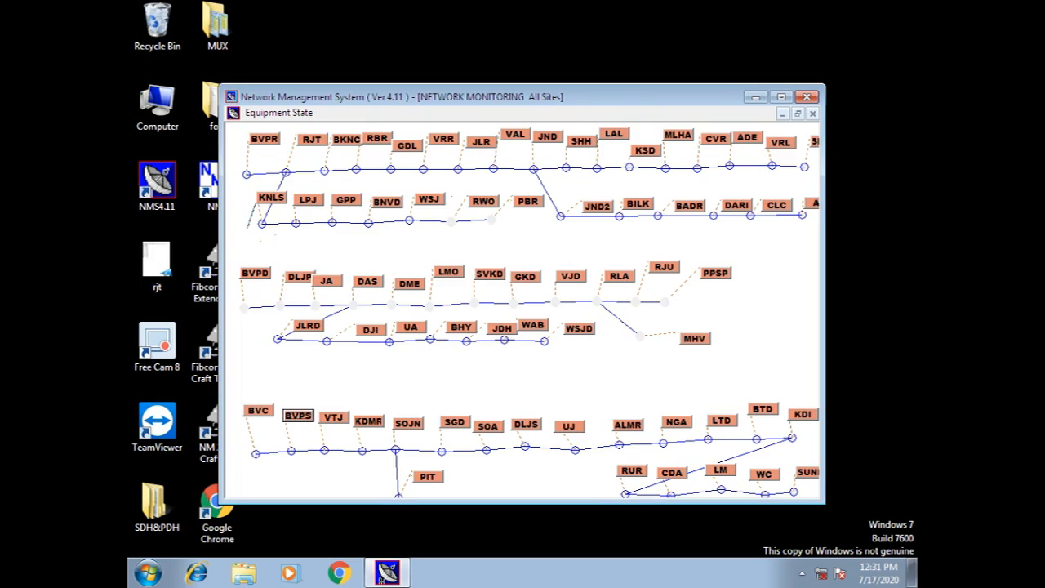
right_click(301, 417)
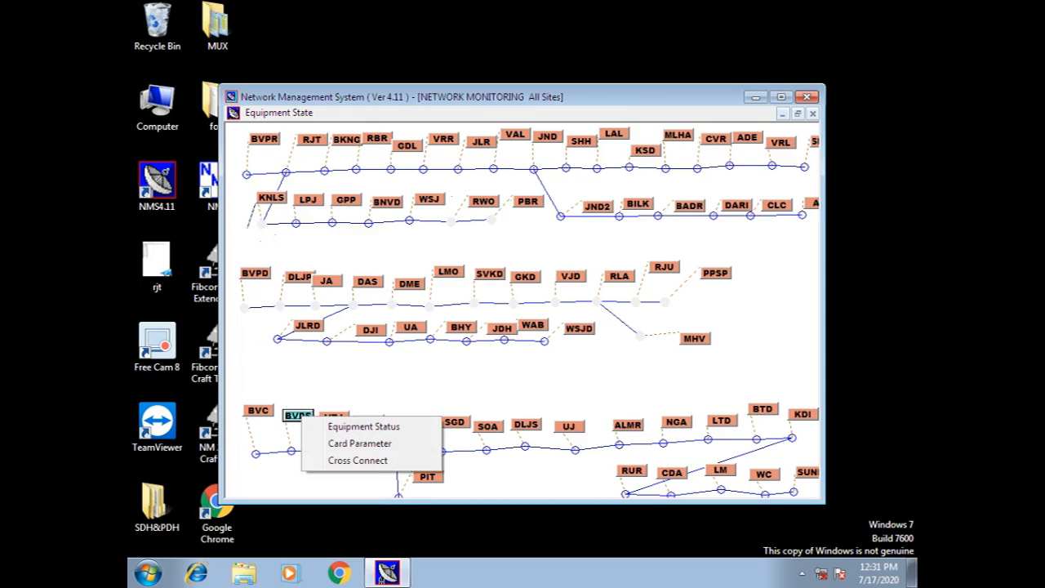
left_click(357, 461)
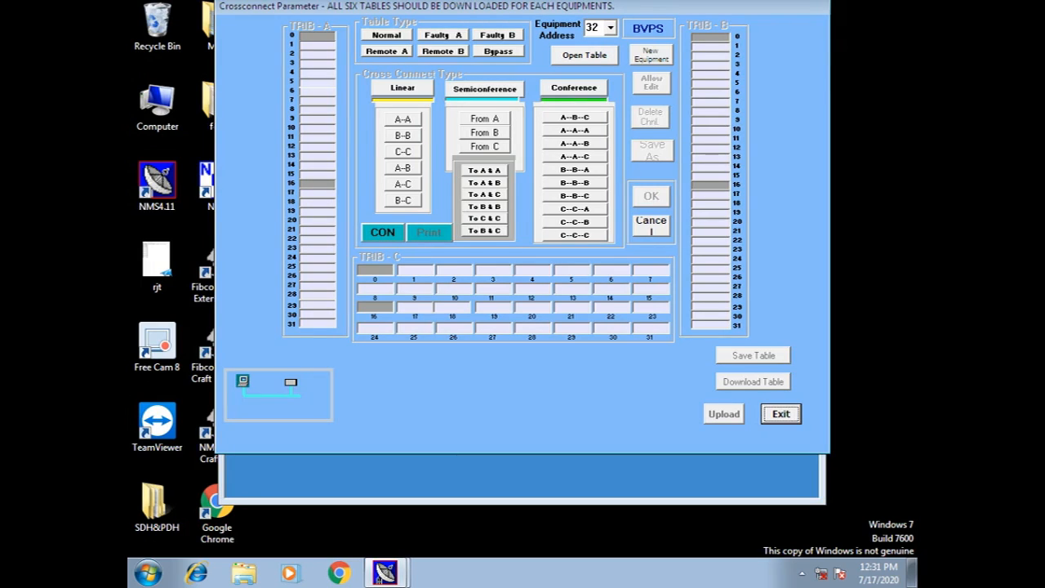
left_click(585, 55)
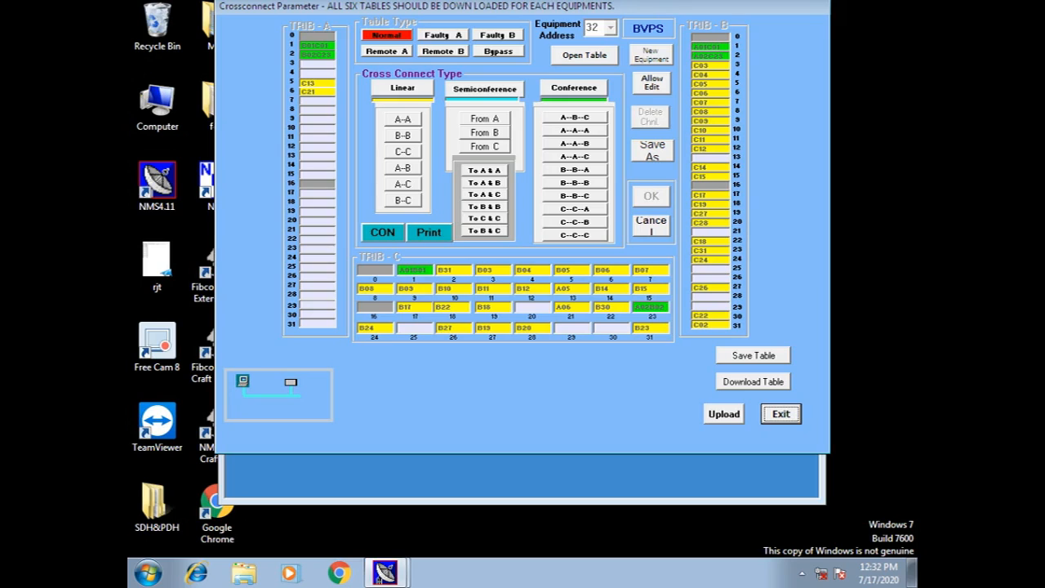
Upload BVPS's cross-connect table, keep the unsaved table, and adopt the uploaded data into TRIB tables.
left_click(725, 414)
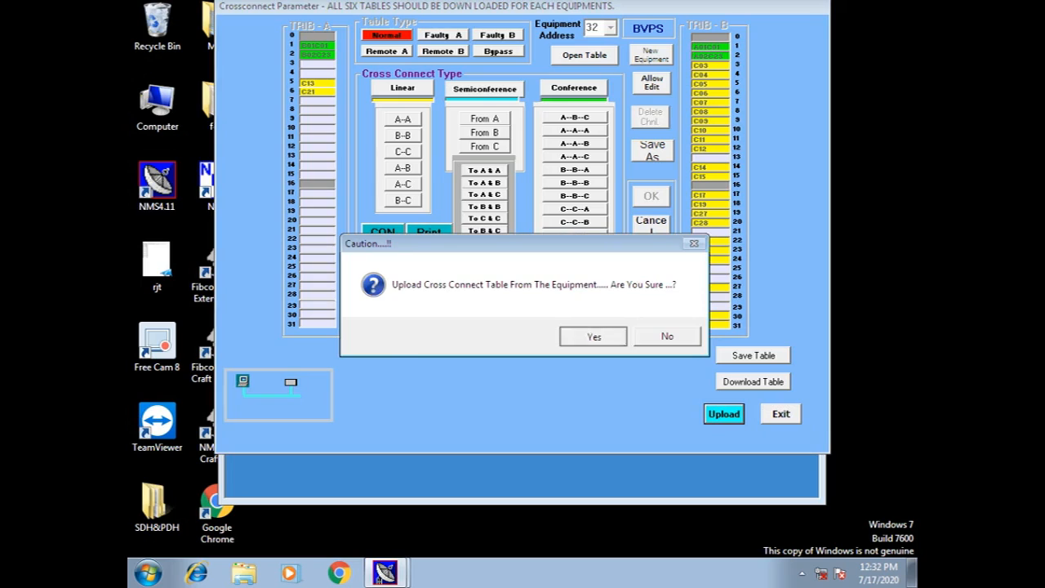
key("Return")
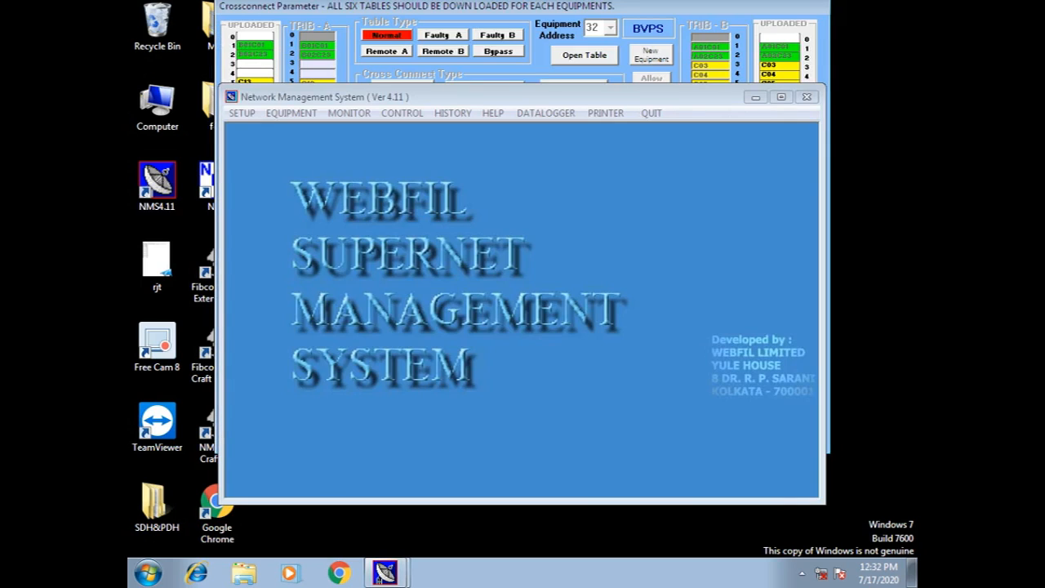
left_click(651, 55)
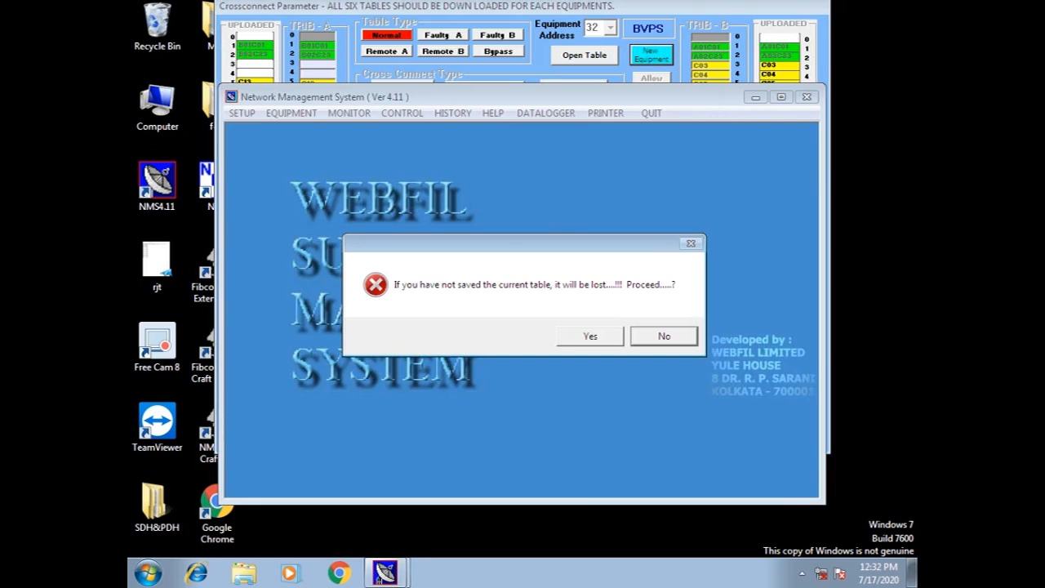
left_click(664, 336)
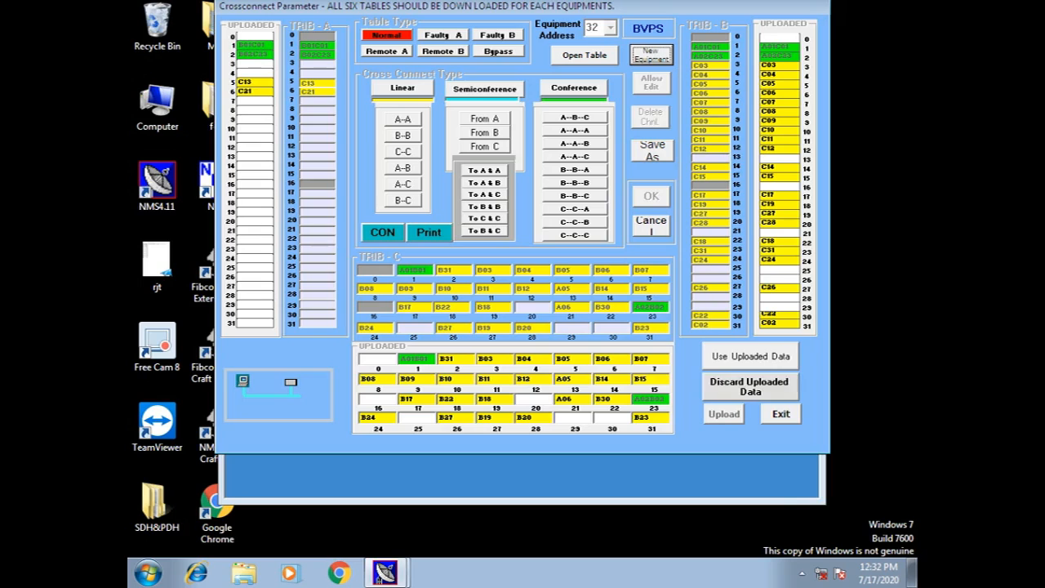
left_click(751, 357)
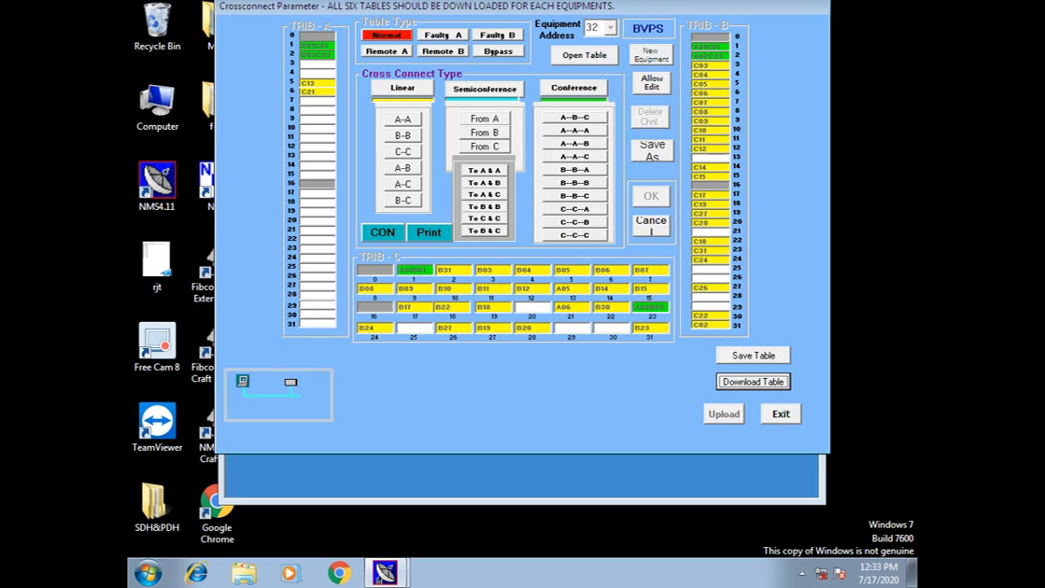
With editing allowed, delete TRIB-C channel B31, then cancel editing so the link is restored.
left_click(652, 84)
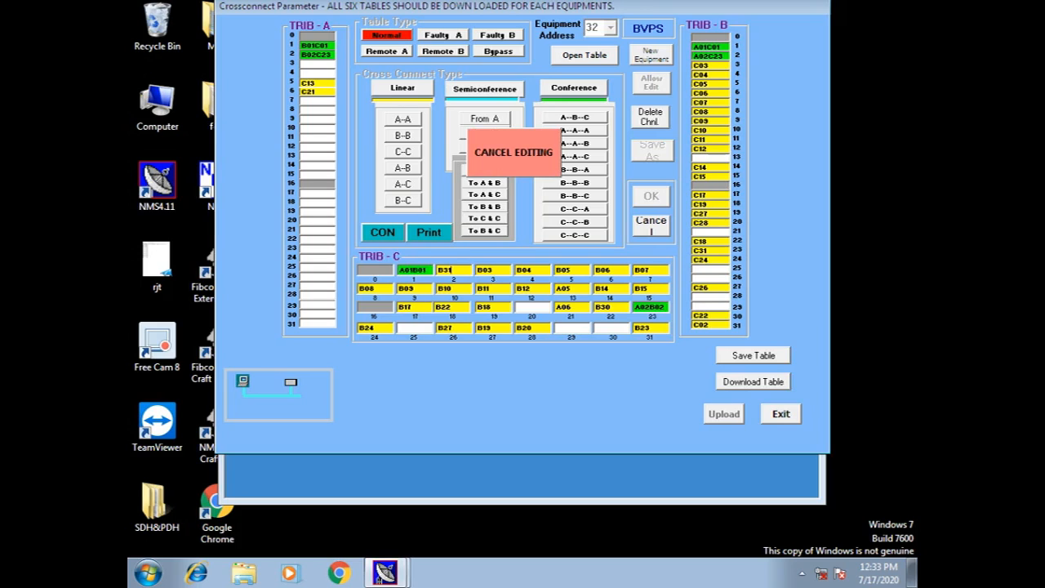
left_click(449, 270)
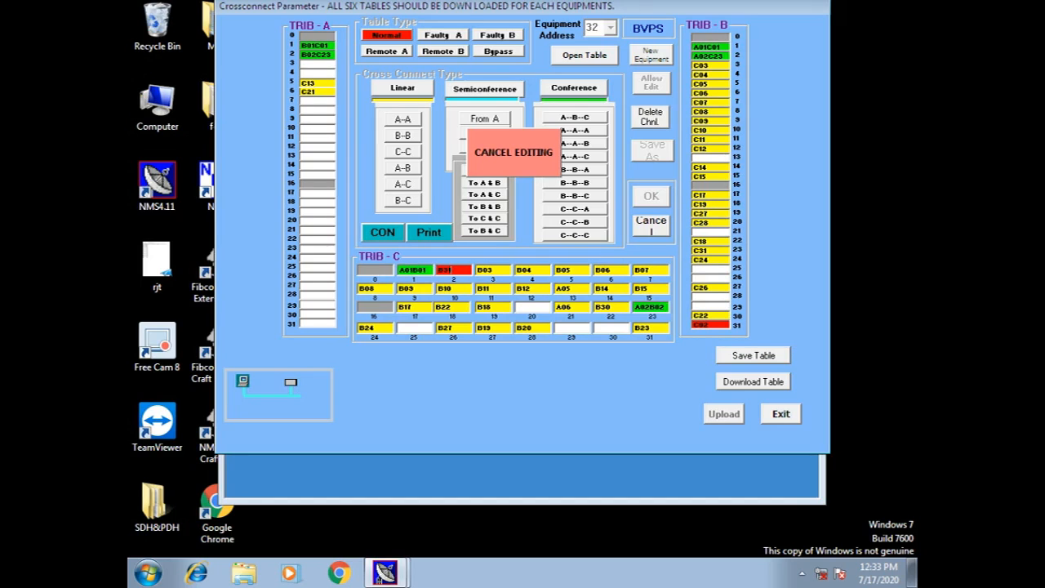
left_click(651, 117)
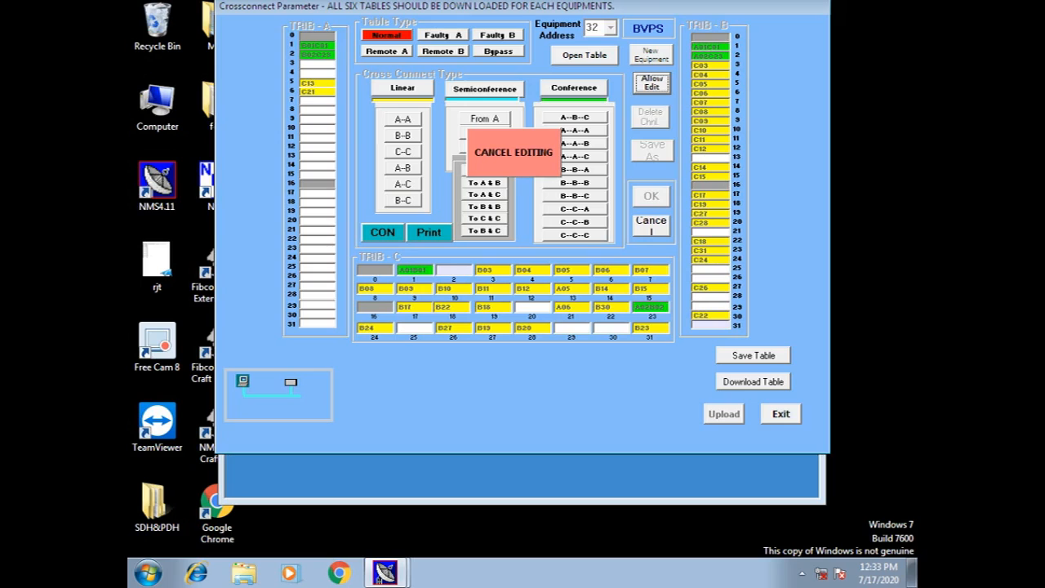
left_click(650, 226)
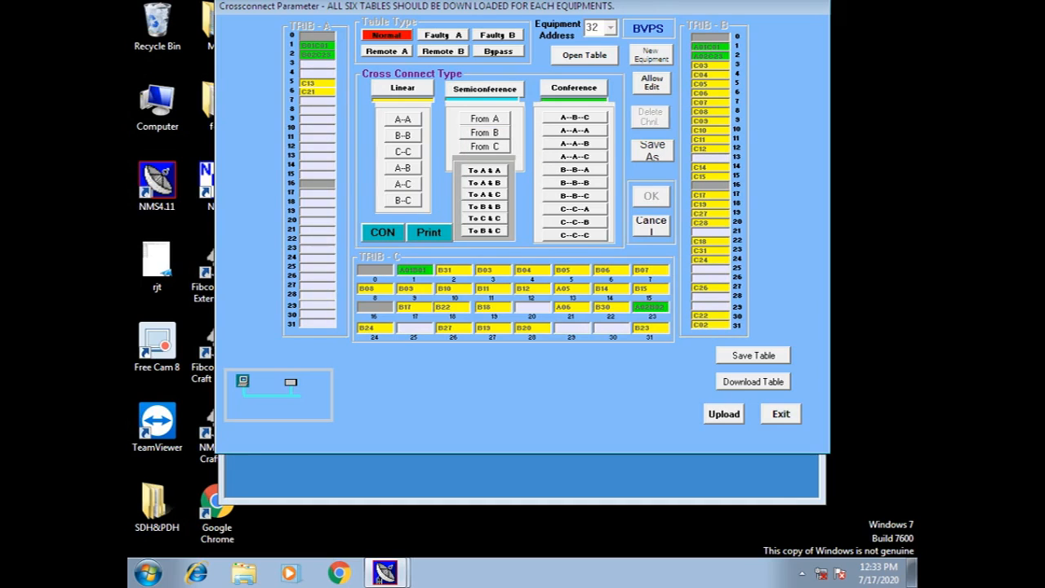
left_click(402, 89)
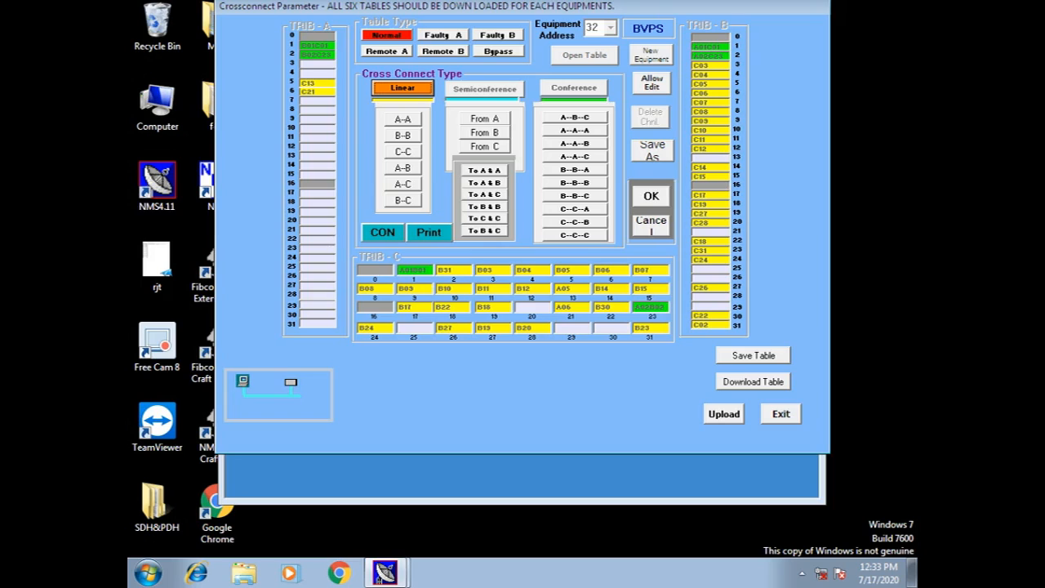
Create an A--C linear cross-connection between TRIB-A slot 15 and TRIB-C slot 25.
left_click(403, 185)
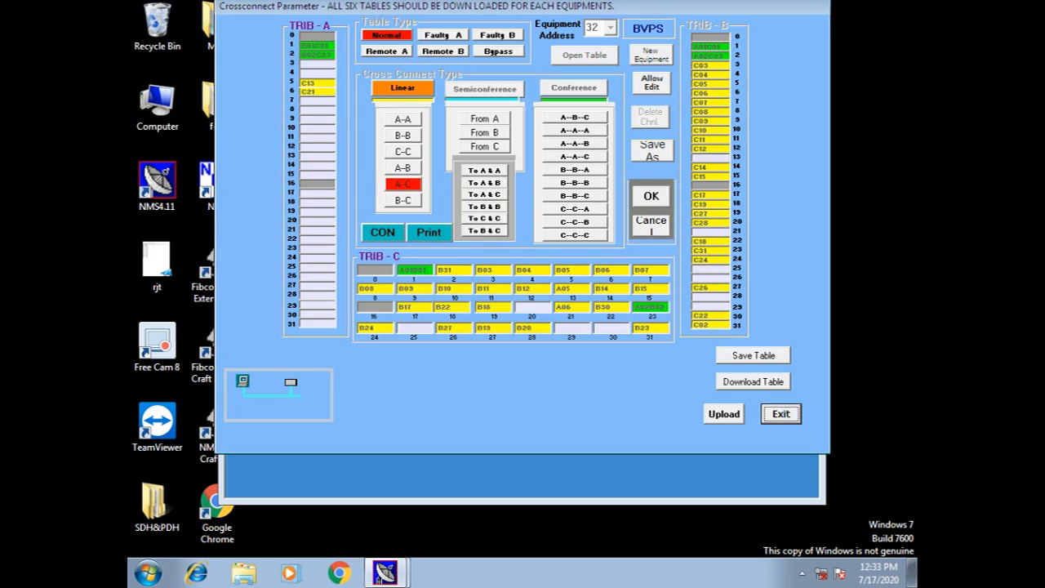
left_click(414, 327)
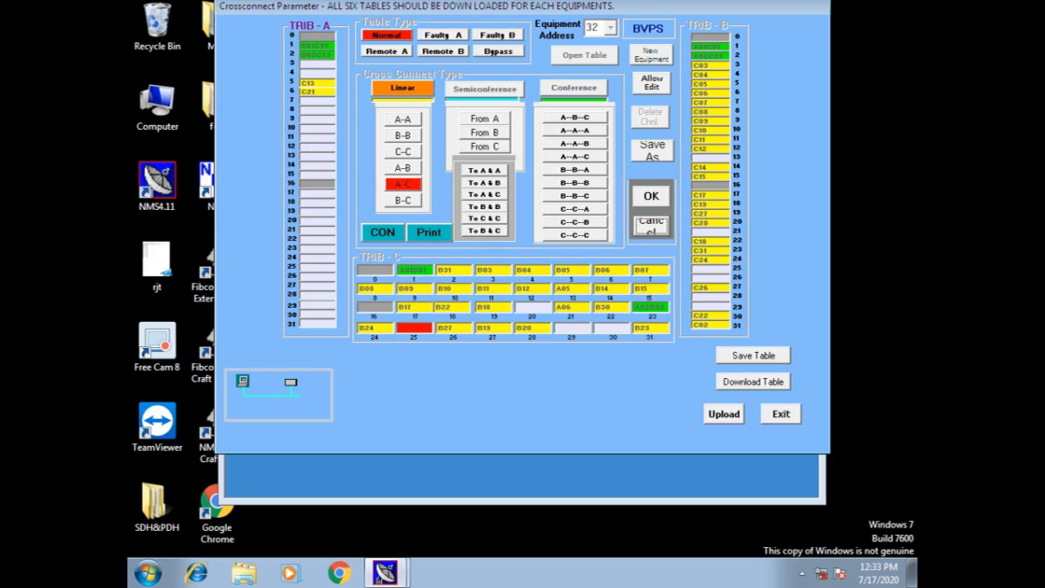
left_click(317, 175)
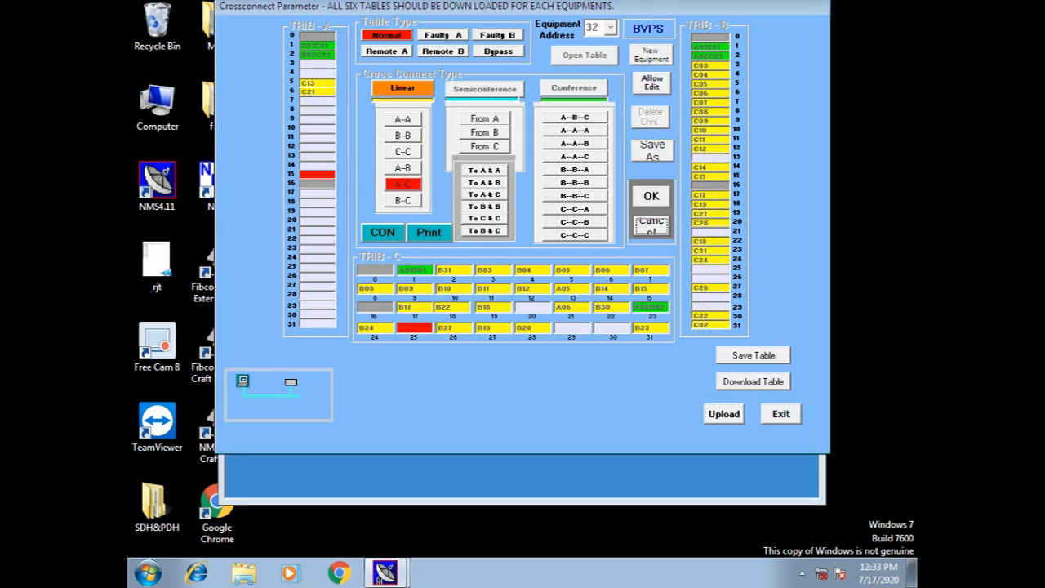
left_click(651, 196)
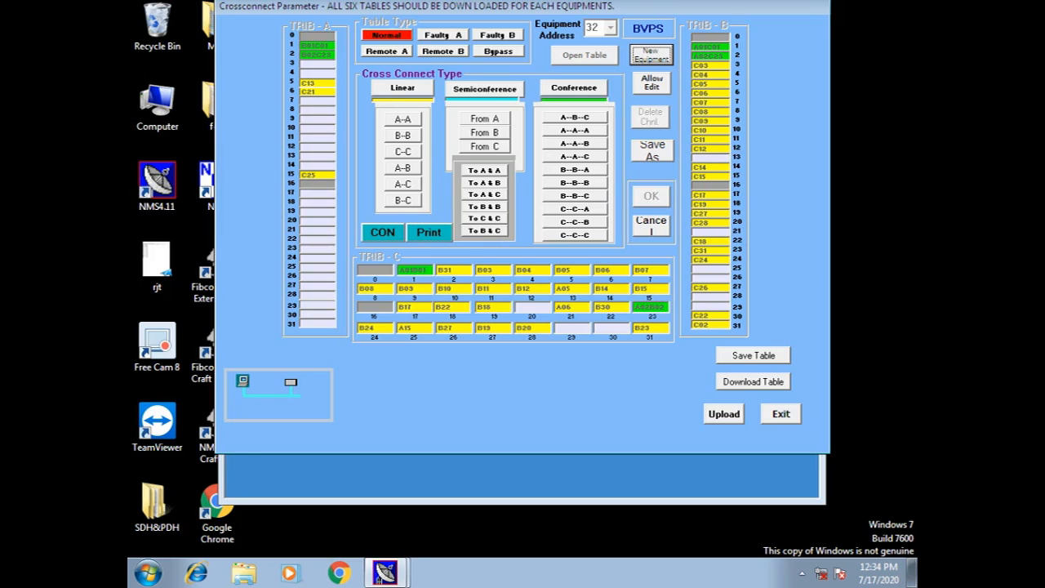
left_click(574, 88)
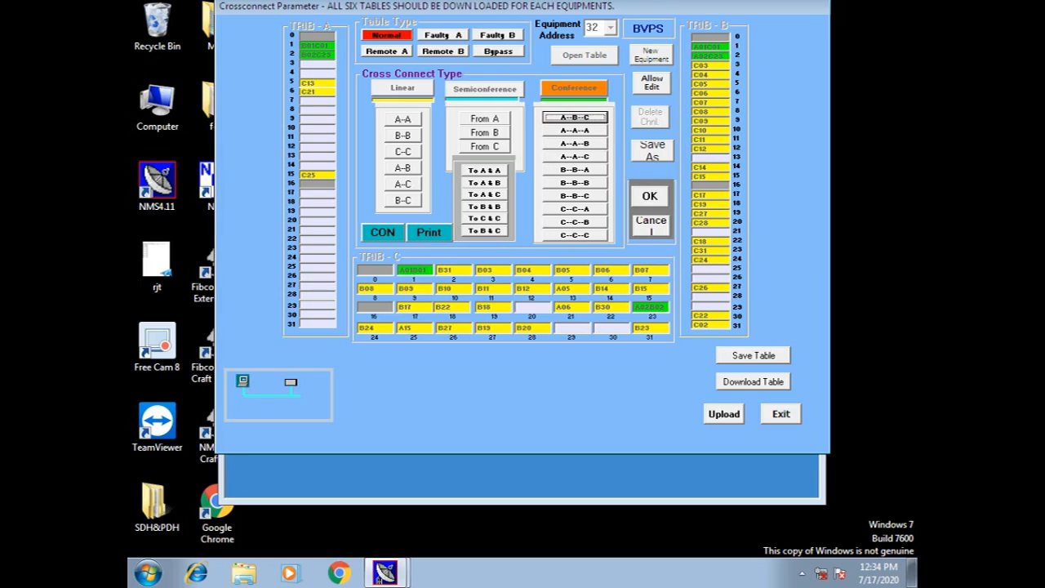
Add an A--B--C conference of TRIB-A 28, TRIB-C 29 and TRIB-B 25, then close the cross-connect window.
left_click(575, 118)
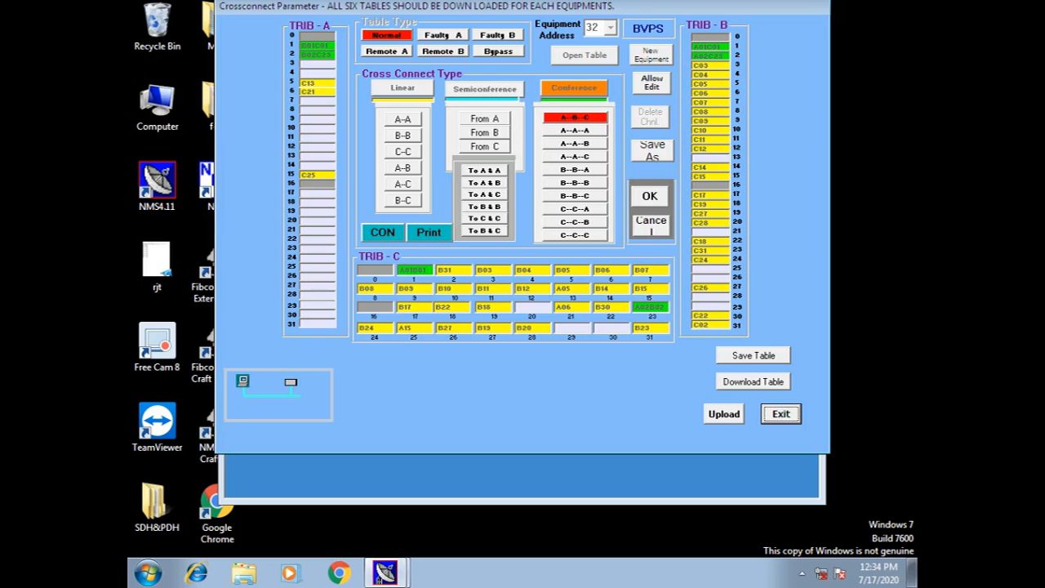
left_click(317, 295)
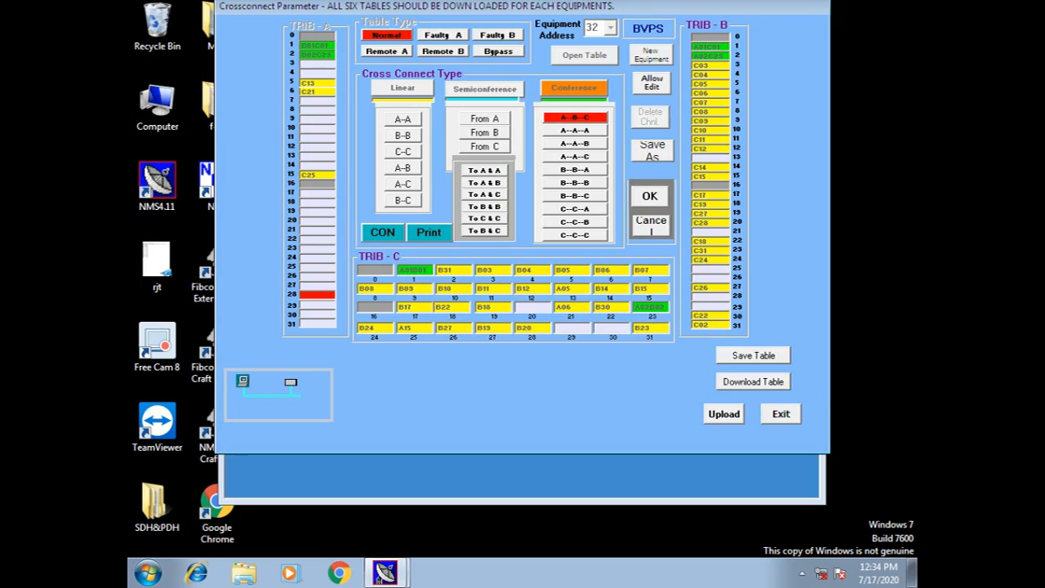
left_click(572, 328)
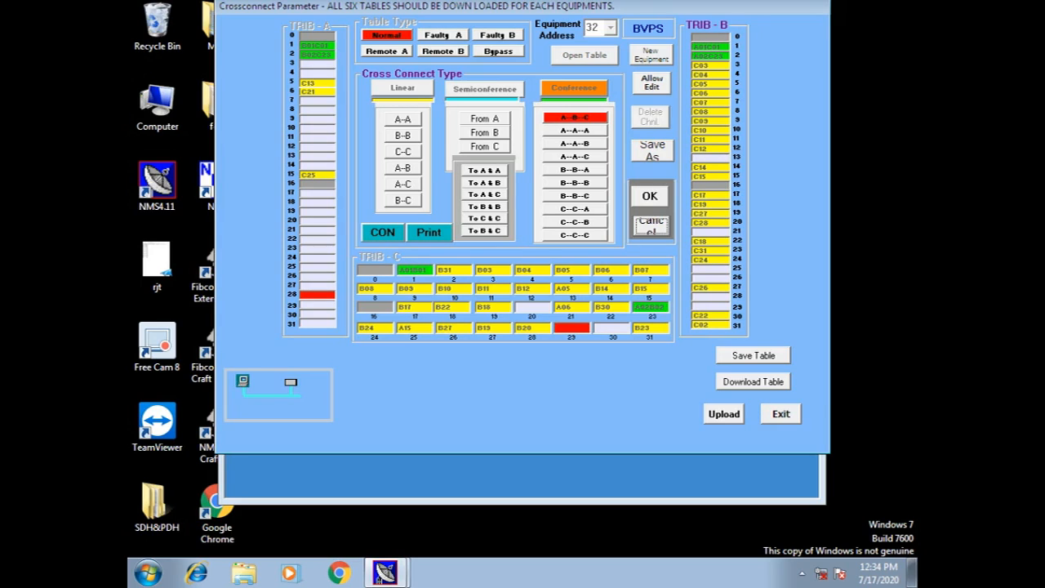
left_click(710, 269)
left_click(649, 196)
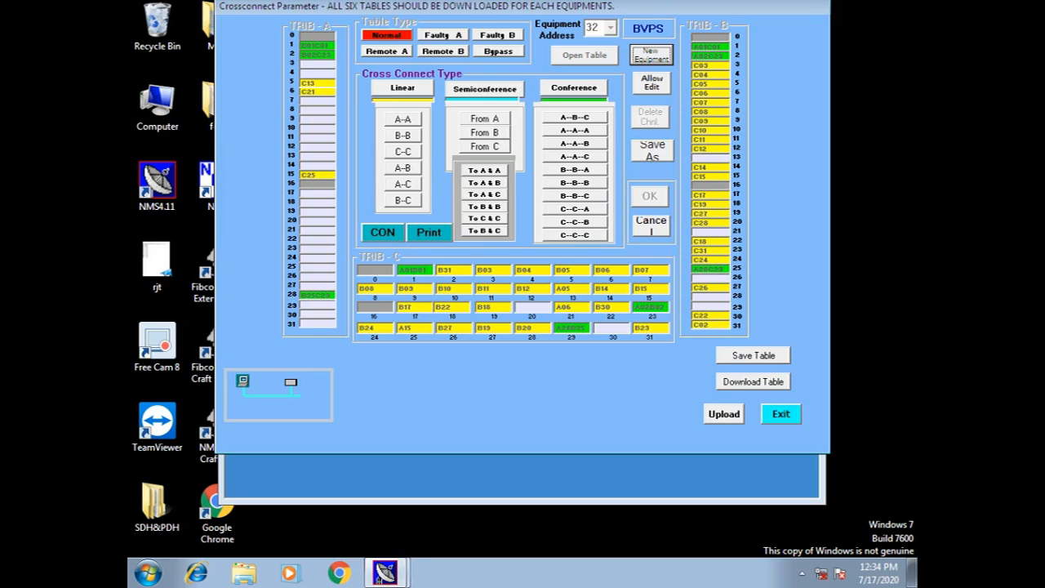
left_click(782, 414)
Leave BVPS's cross-connect table unsaved and load KDMR's Normal cross-connect table at address 34.
key("Return")
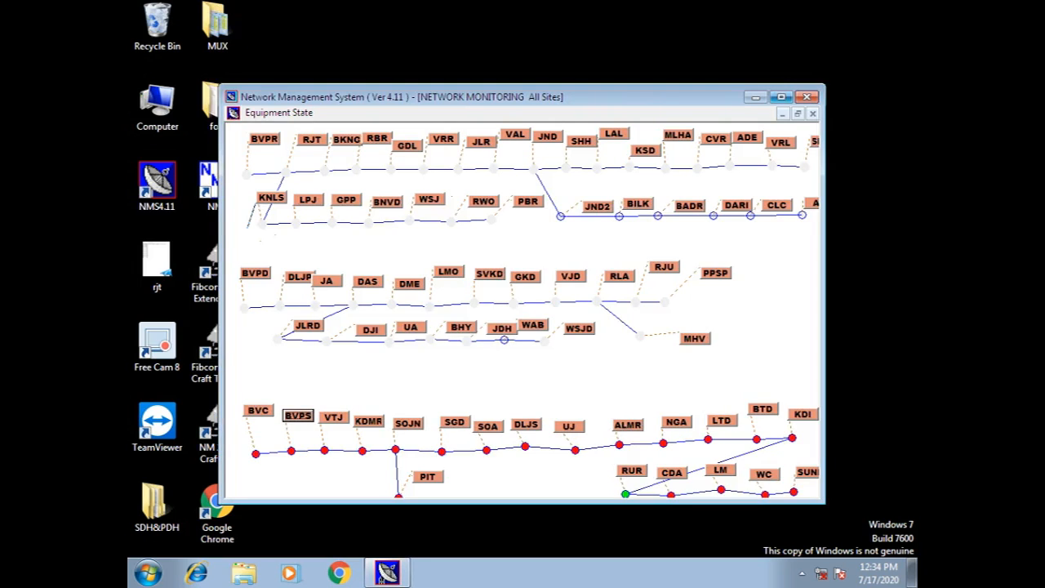
left_click(781, 96)
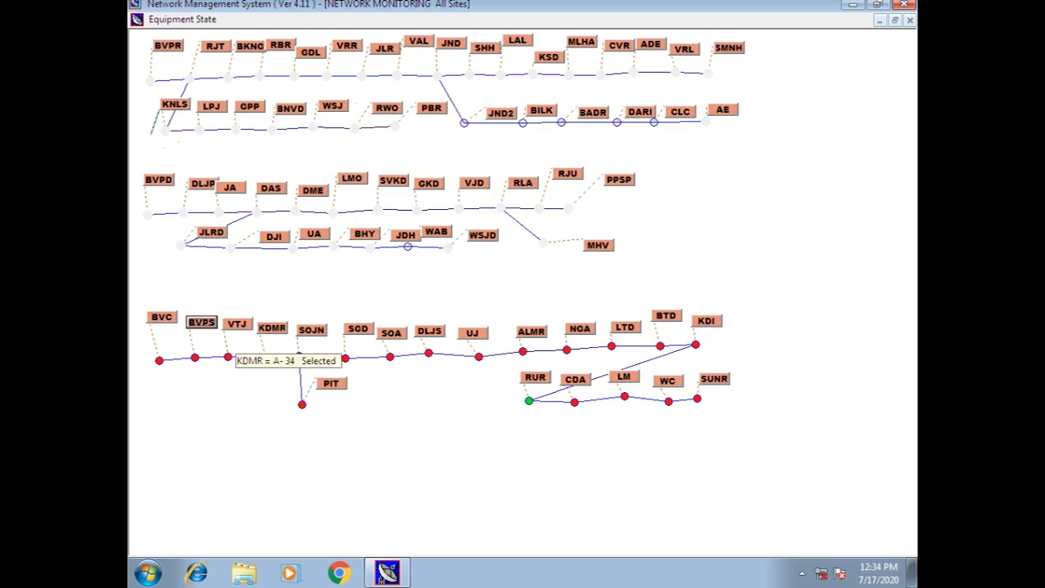
right_click(275, 328)
left_click(343, 373)
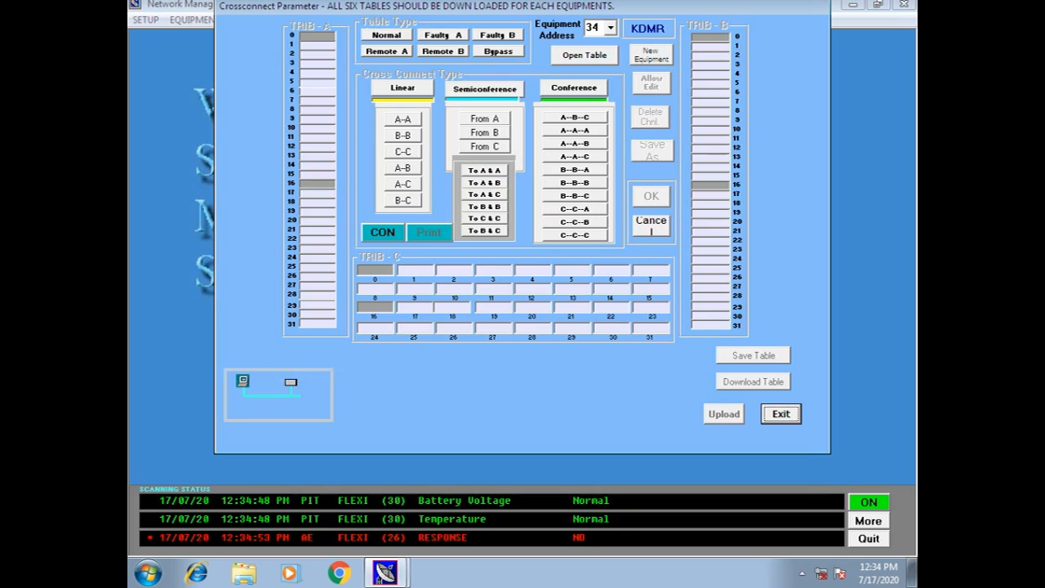
left_click(584, 55)
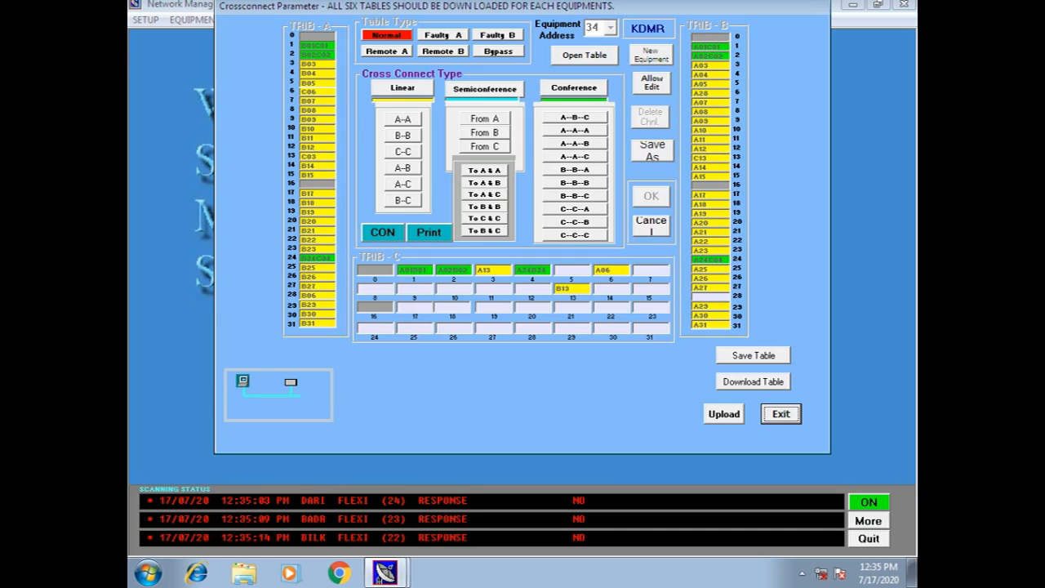
Upload KDMR's Faulty A cross-connect table from the equipment and use the uploaded data.
left_click(585, 55)
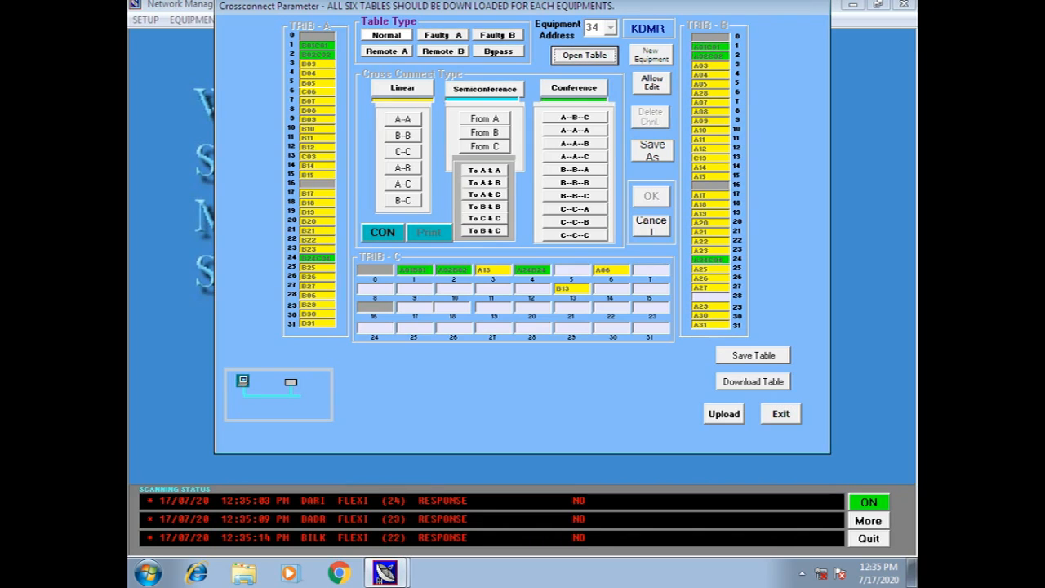
left_click(443, 35)
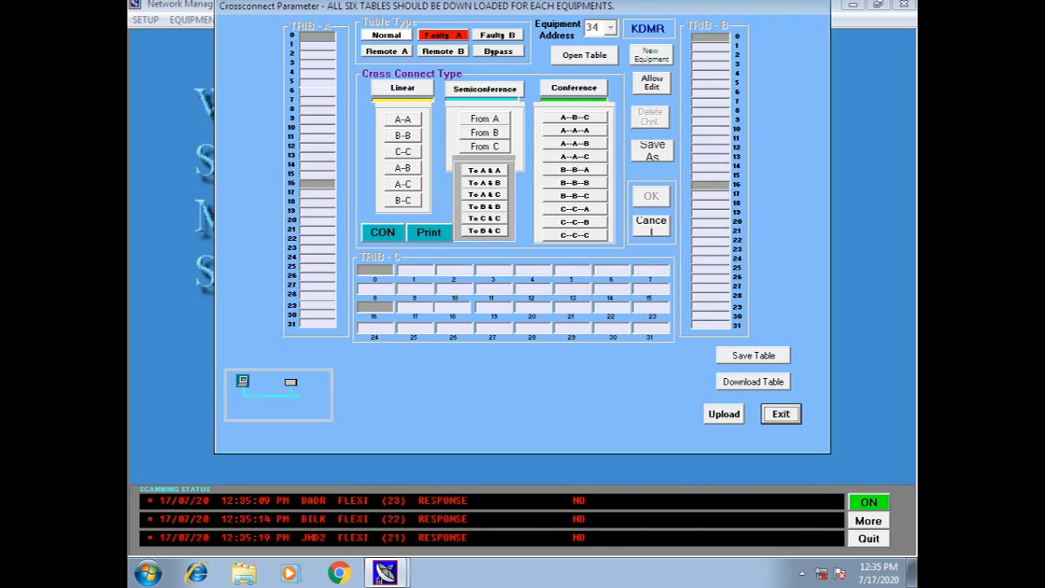
left_click(725, 414)
left_click(596, 334)
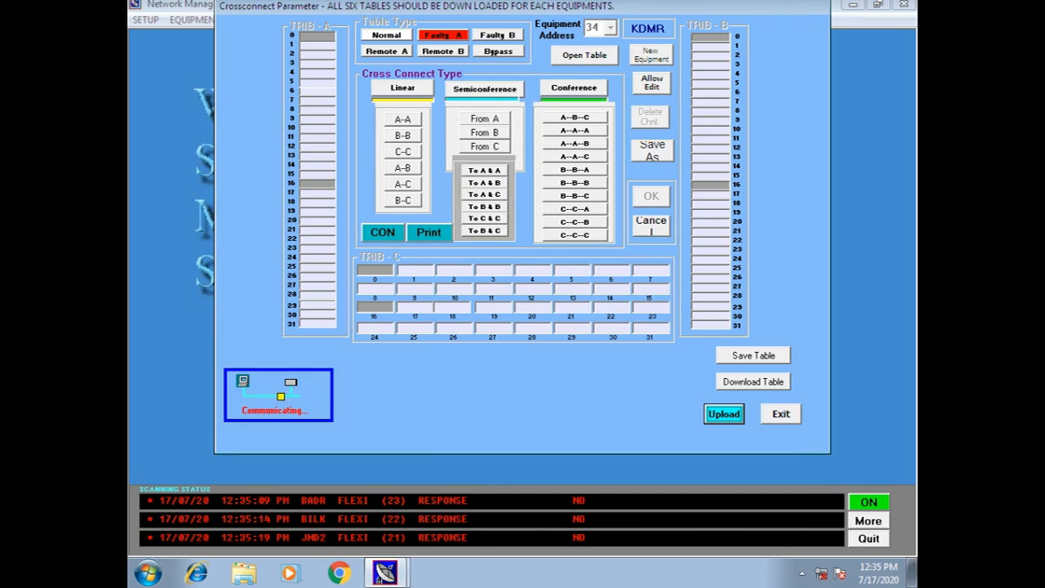
left_click(750, 357)
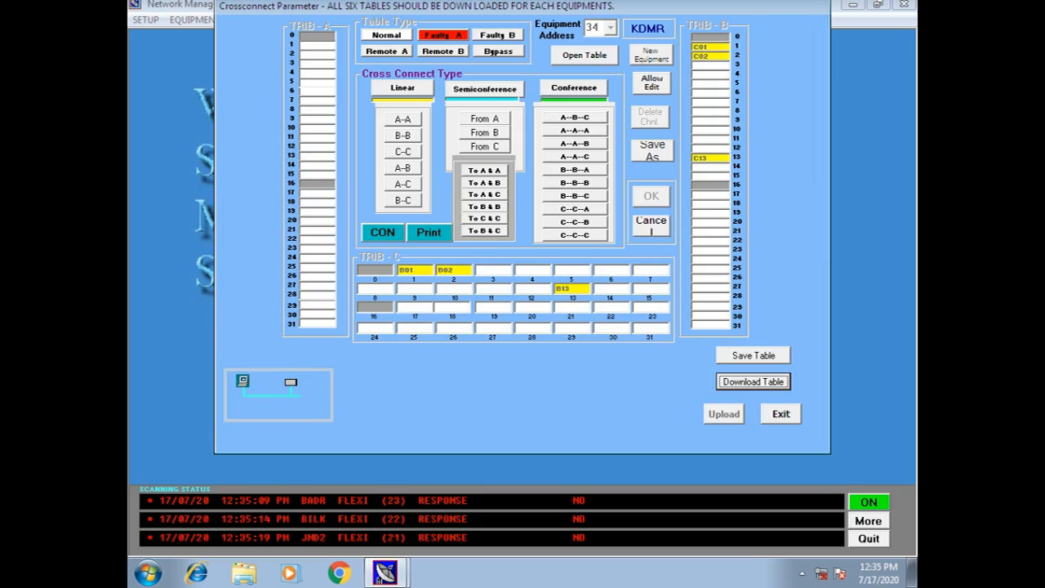
Switch to the Faulty B table and confirm uploading it from the equipment.
left_click(585, 55)
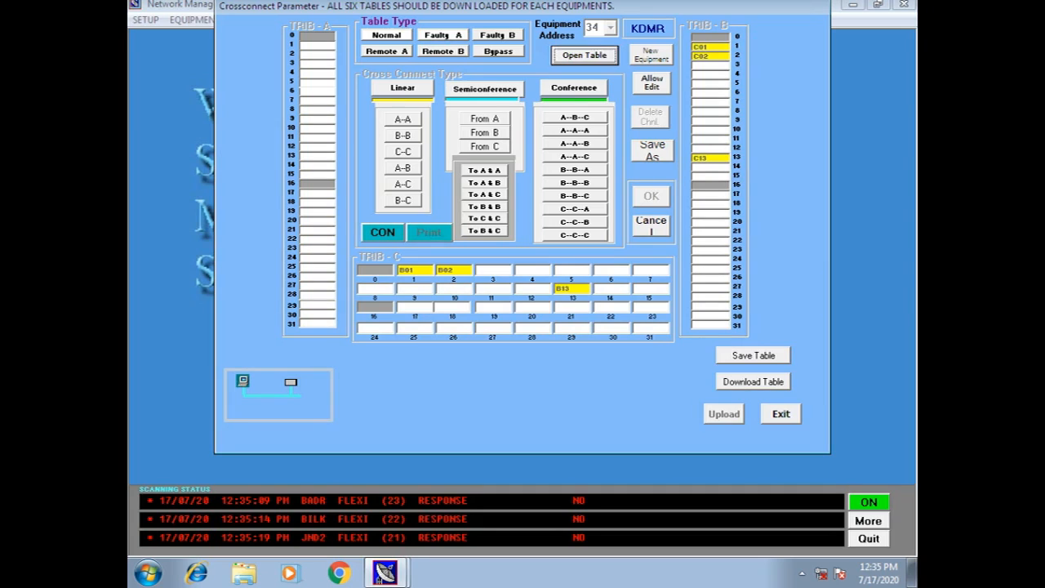
left_click(498, 35)
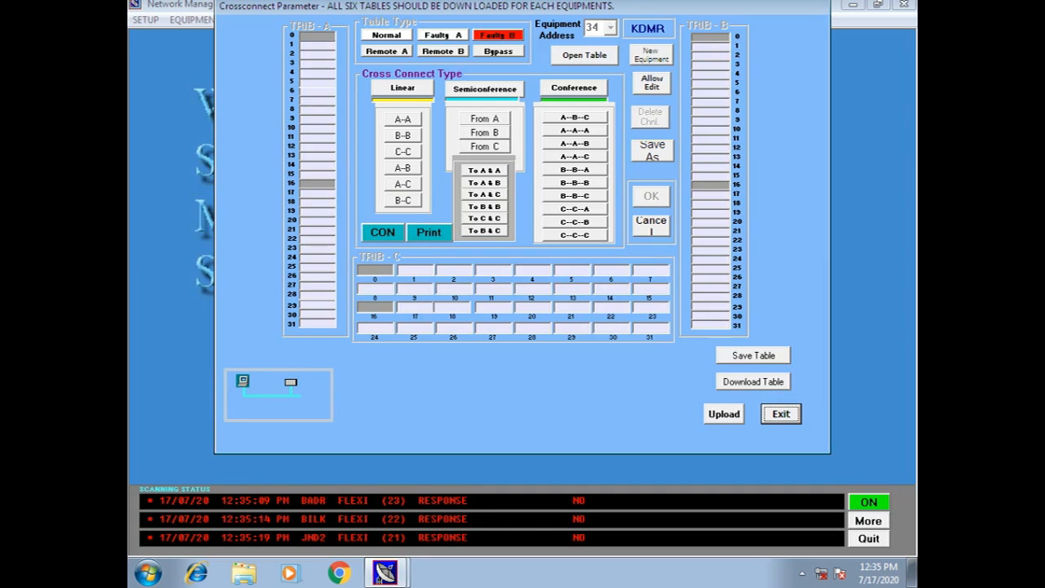
left_click(724, 415)
key("Return")
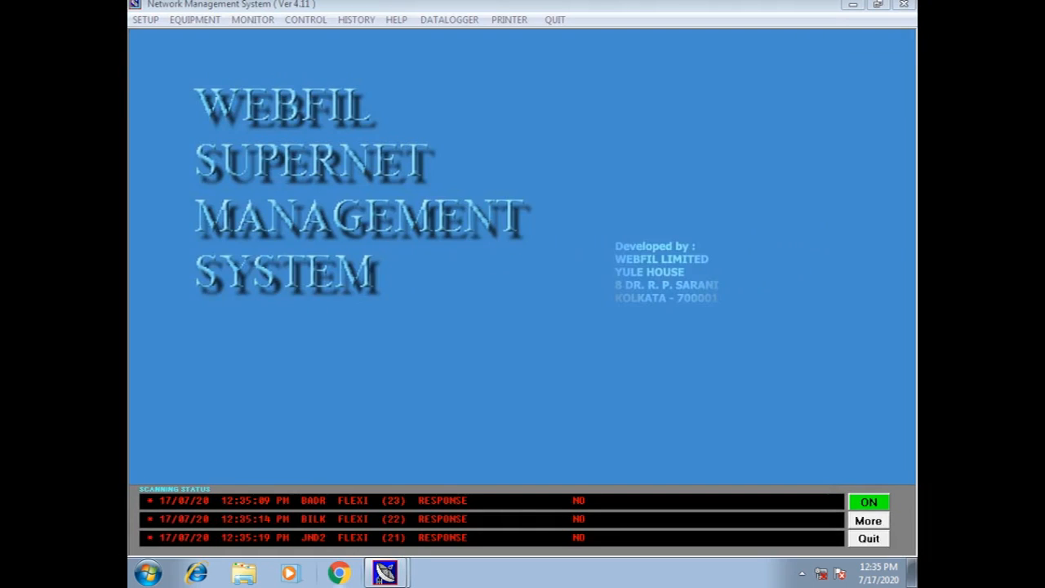
Upload KDMR's Remote A cross-connect table from the equipment, adopt the uploaded data, then exit.
left_click(378, 577)
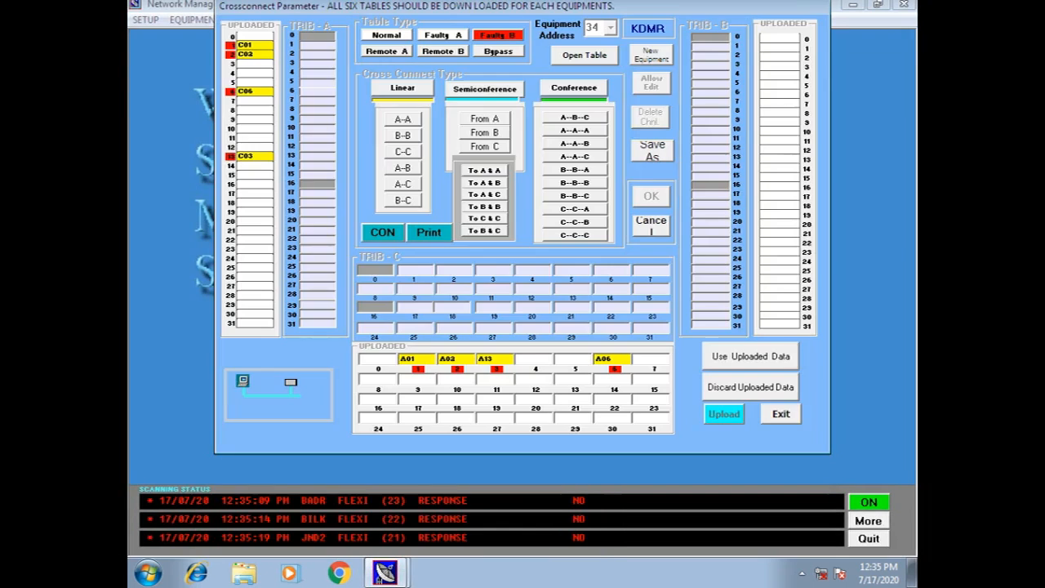
left_click(343, 513)
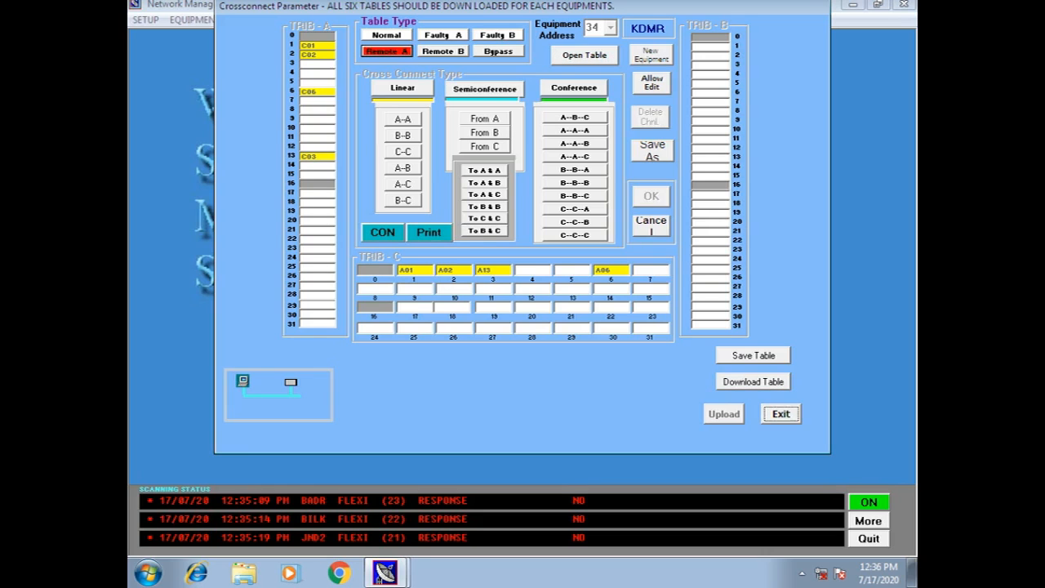
left_click(725, 414)
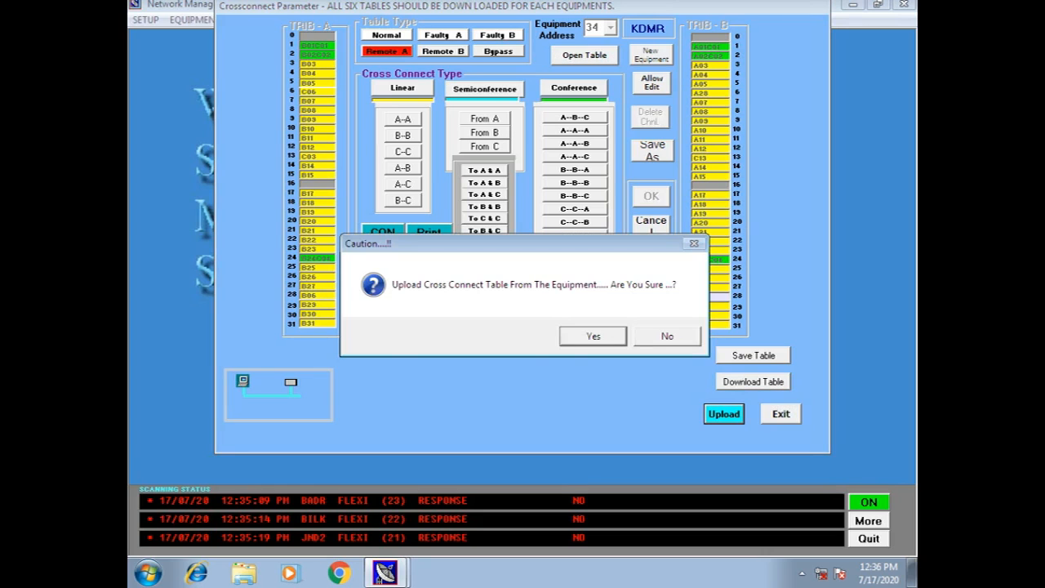
left_click(593, 335)
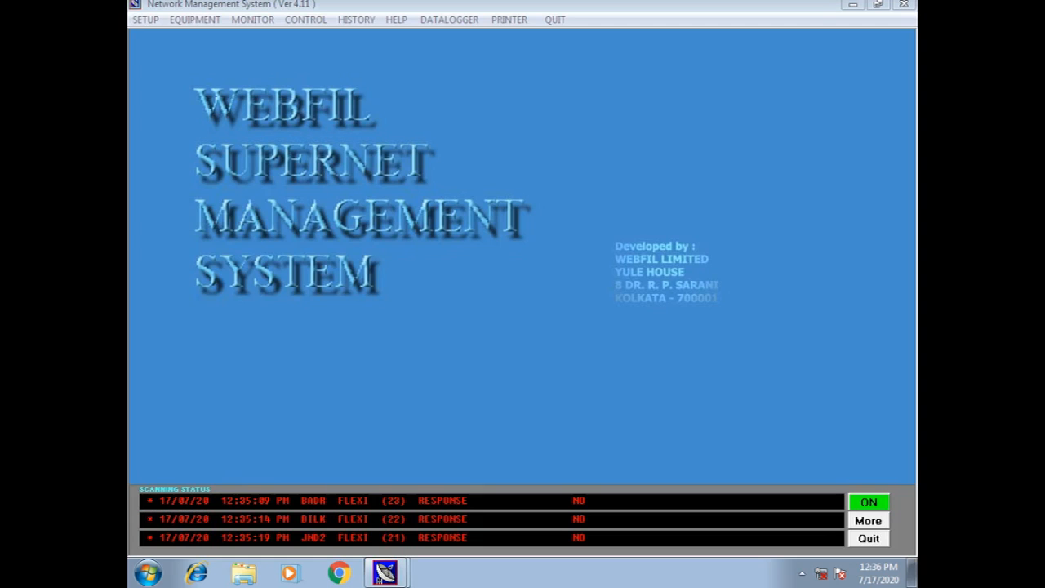
left_click(384, 574)
left_click(384, 511)
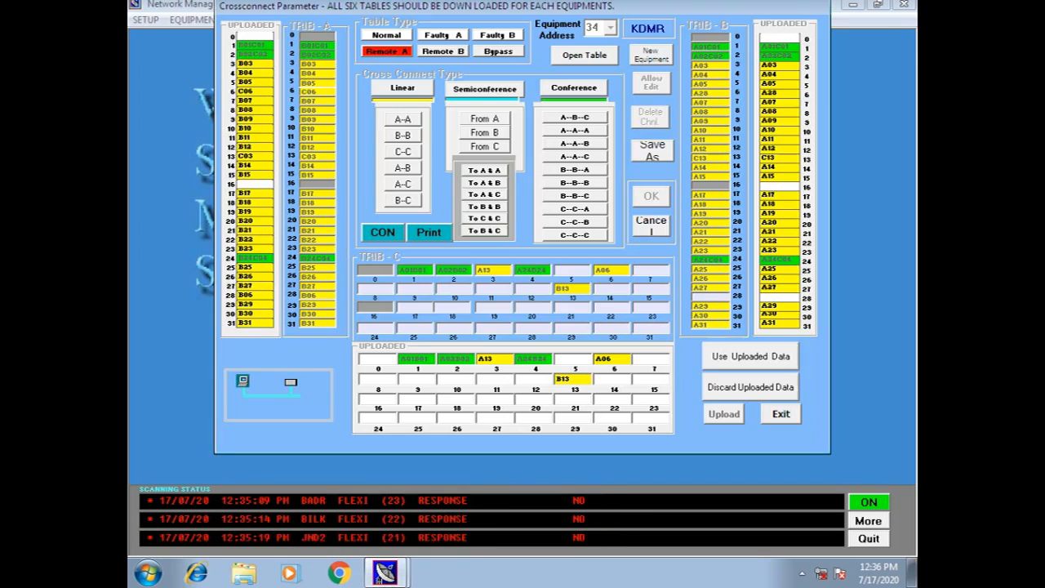
left_click(751, 357)
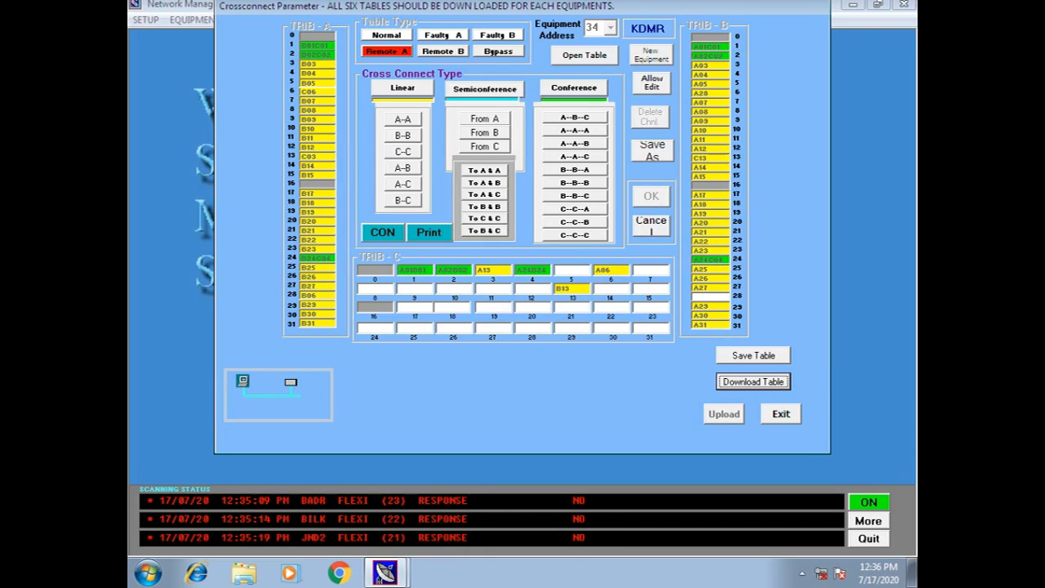
left_click(781, 414)
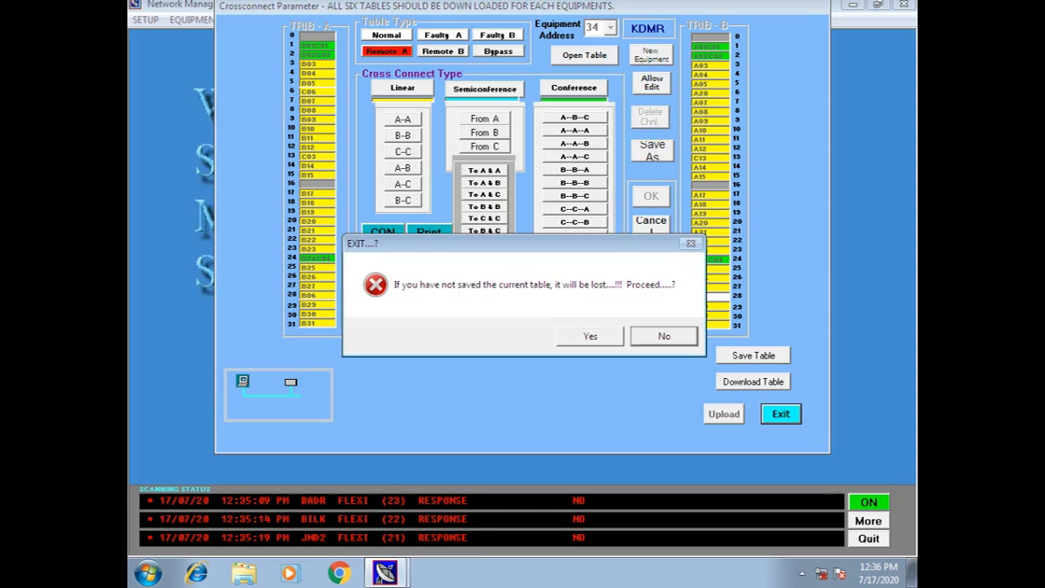
Close KDMR's cross-connect window unsaved and open SOJN's cross-connect settings.
key("Return")
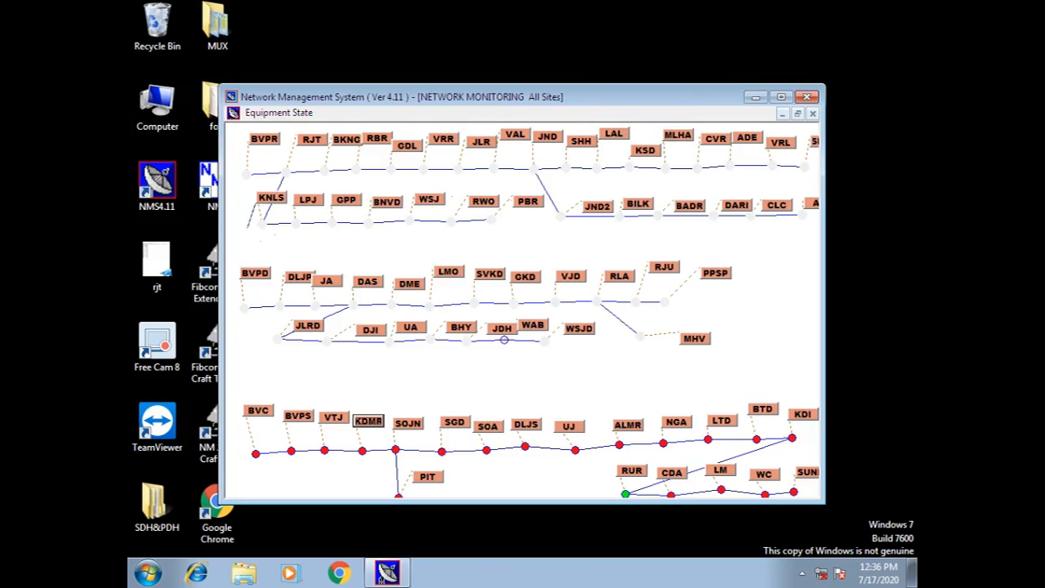
left_click(781, 97)
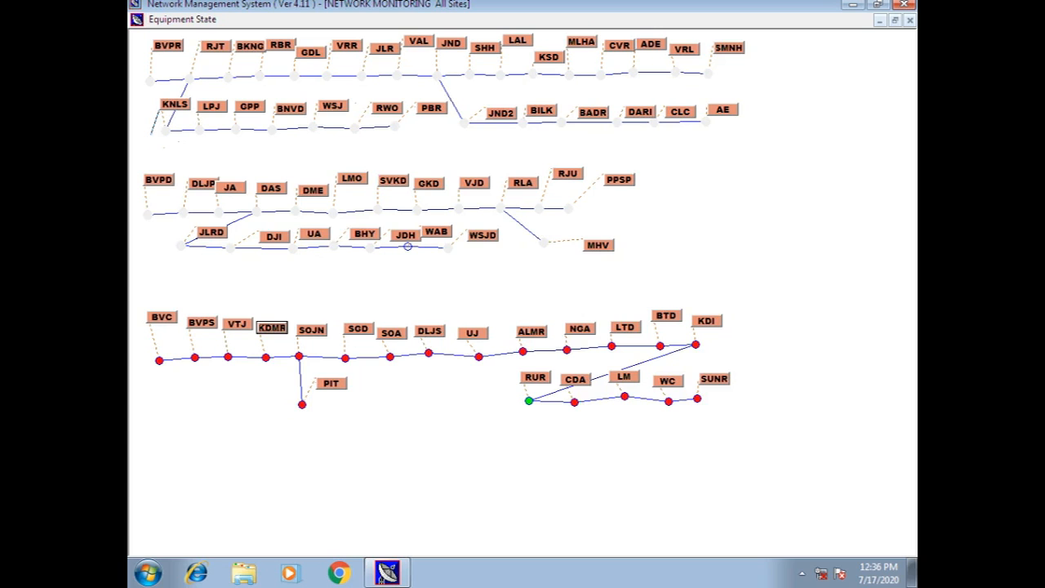
right_click(311, 330)
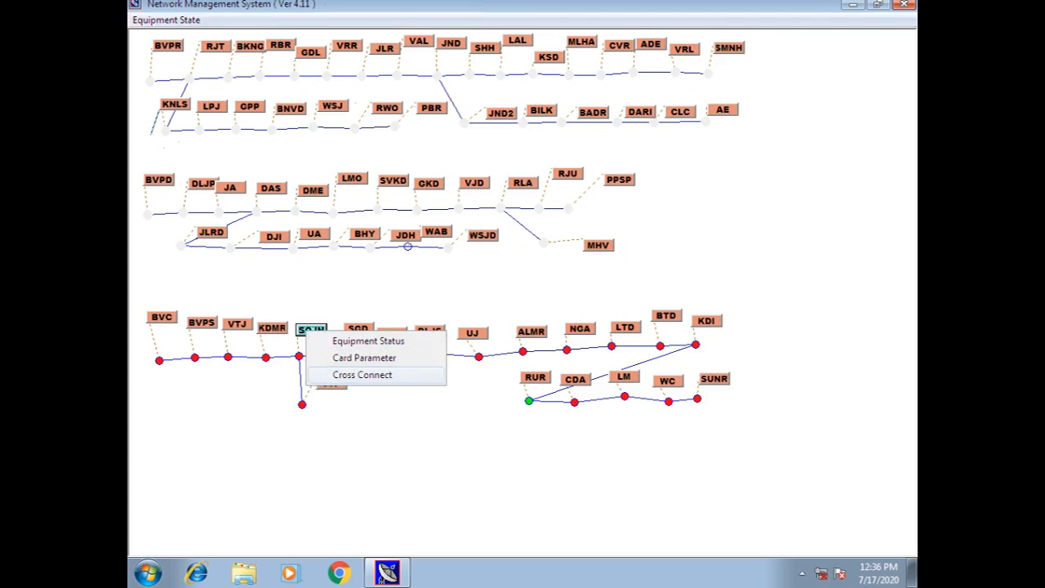
left_click(351, 374)
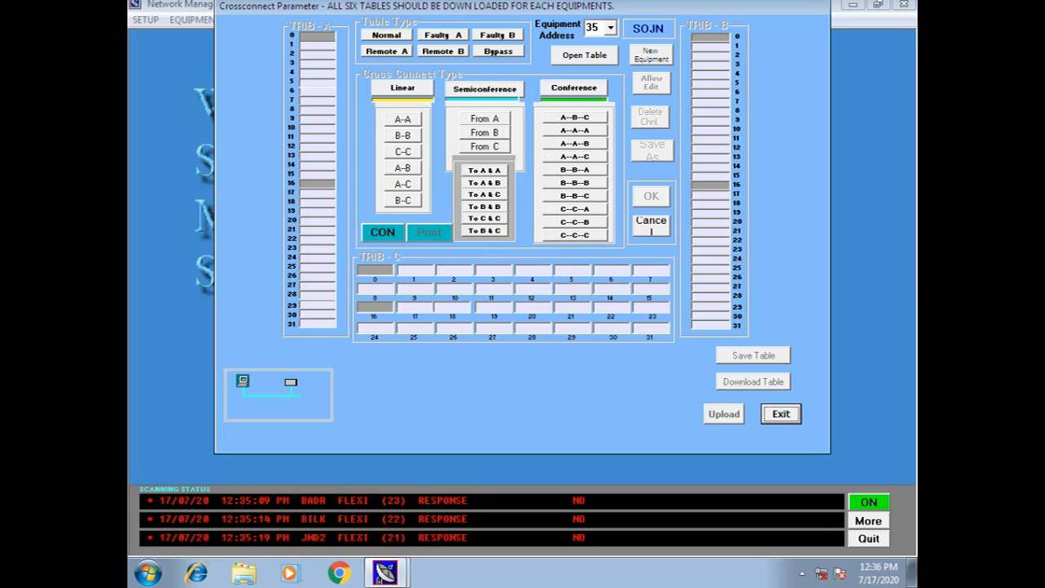
Exit SOJN's cross-connect window and bring up SOJN's site options on the full-screen map.
left_click(782, 414)
left_click(591, 337)
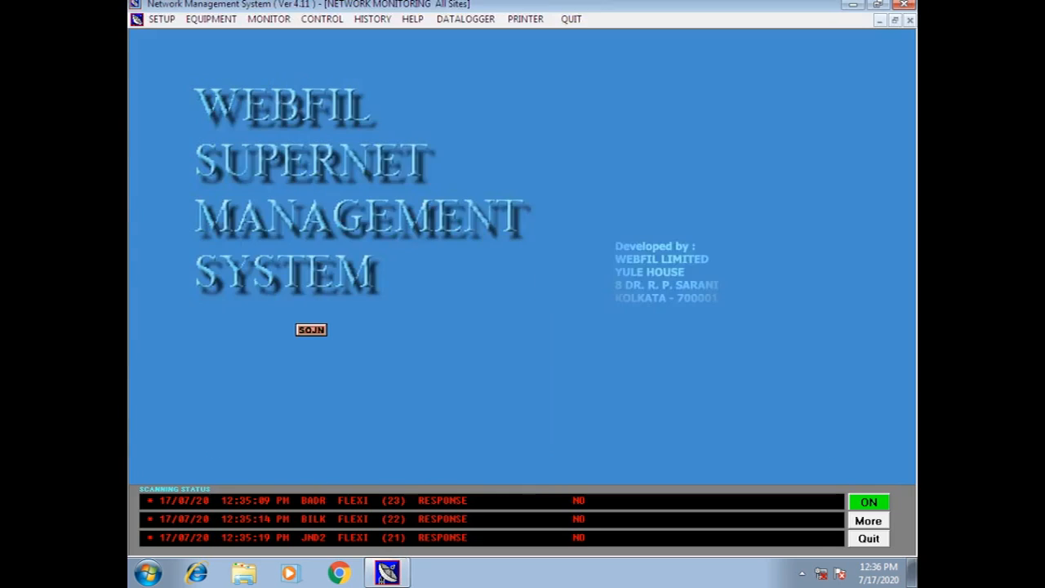
left_click(781, 96)
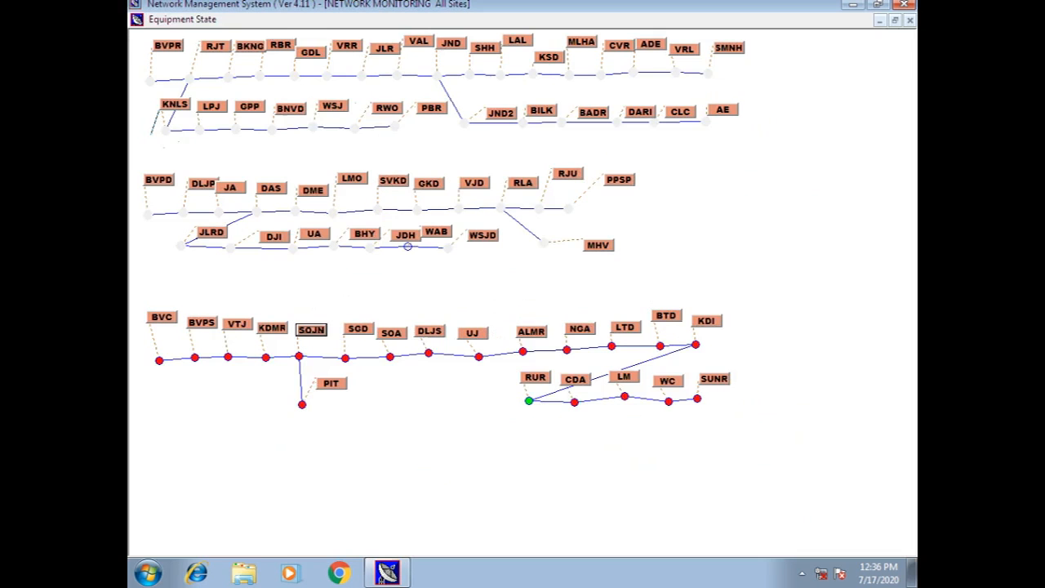
right_click(312, 330)
Load SOJN's card parameters for equipment address 36.
left_click(359, 357)
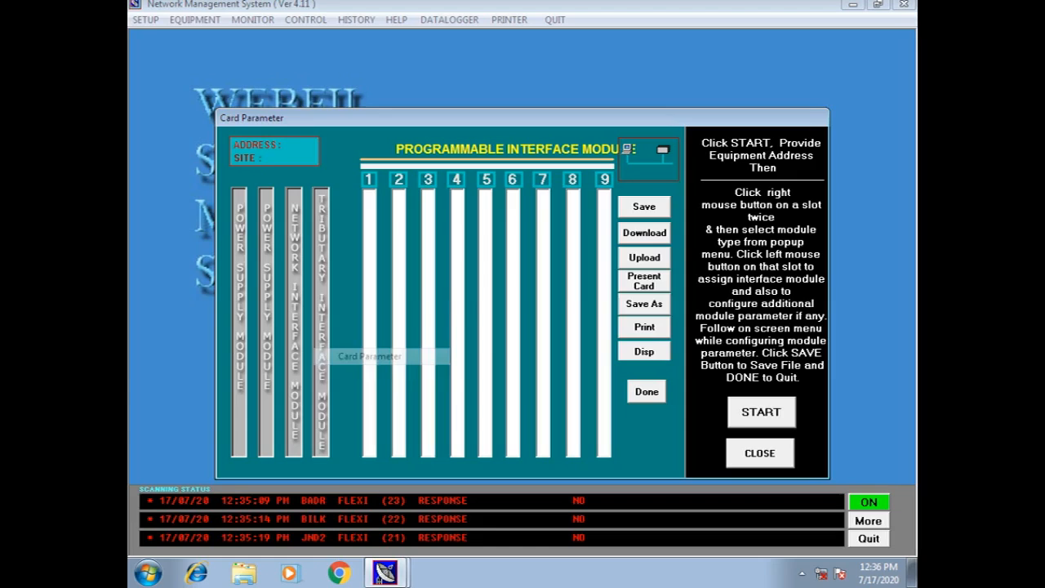
left_click(761, 412)
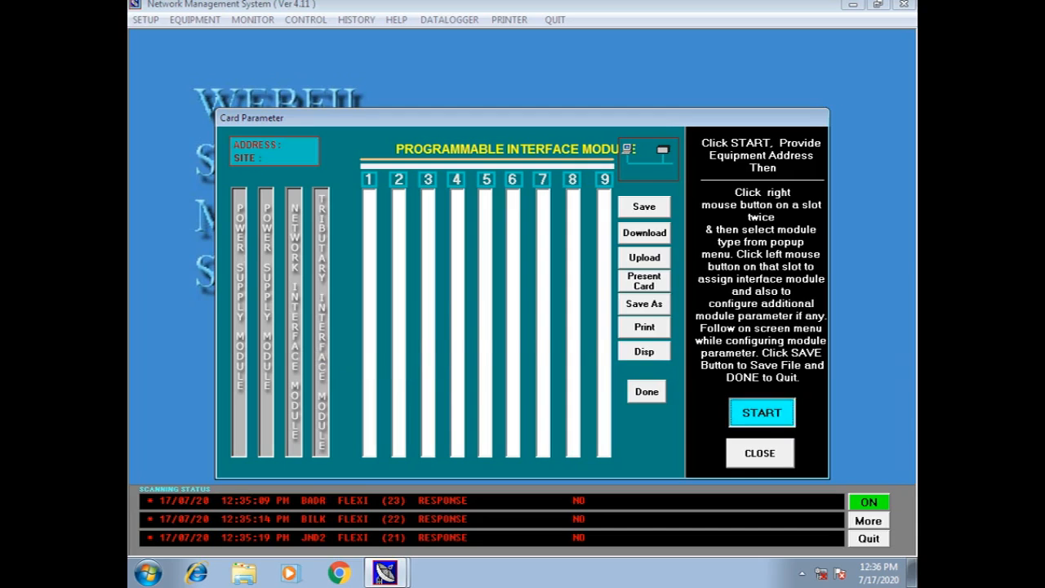
left_click(586, 271)
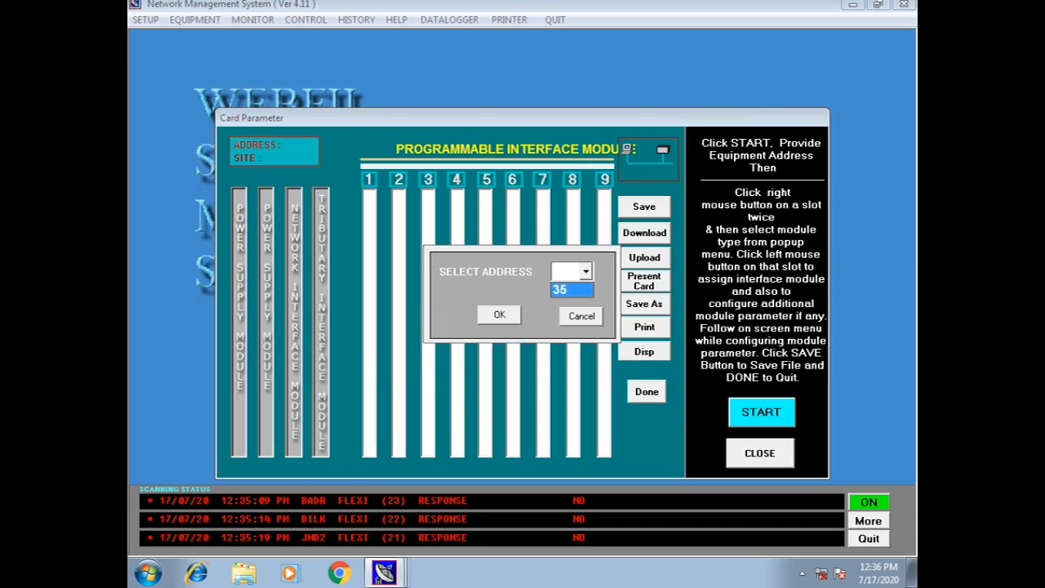
left_click(571, 289)
left_click(499, 315)
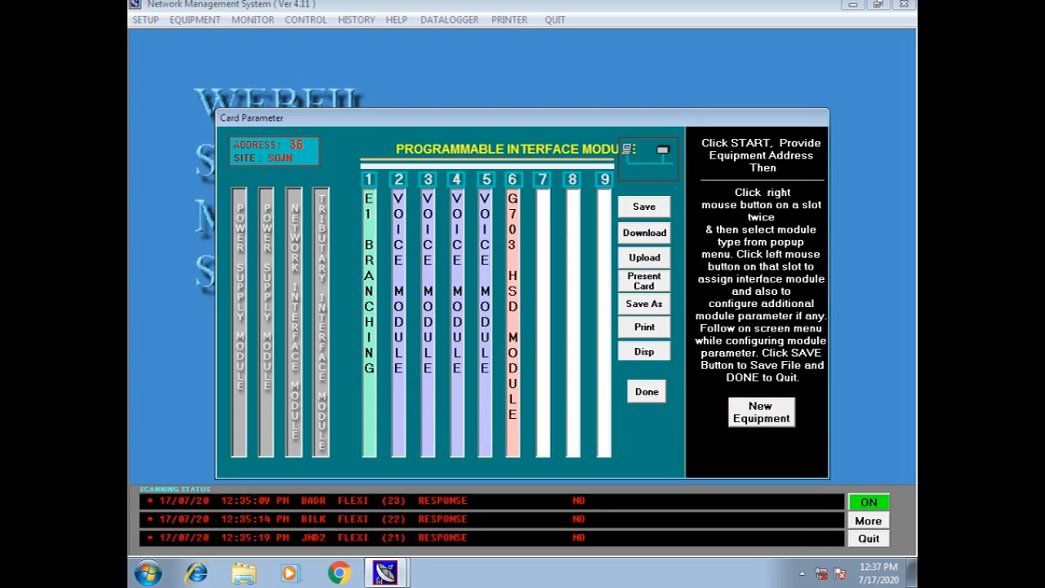
Inspect the slot 1 E1 module and slot 2 voice channel settings, then finish the card view.
left_click(370, 306)
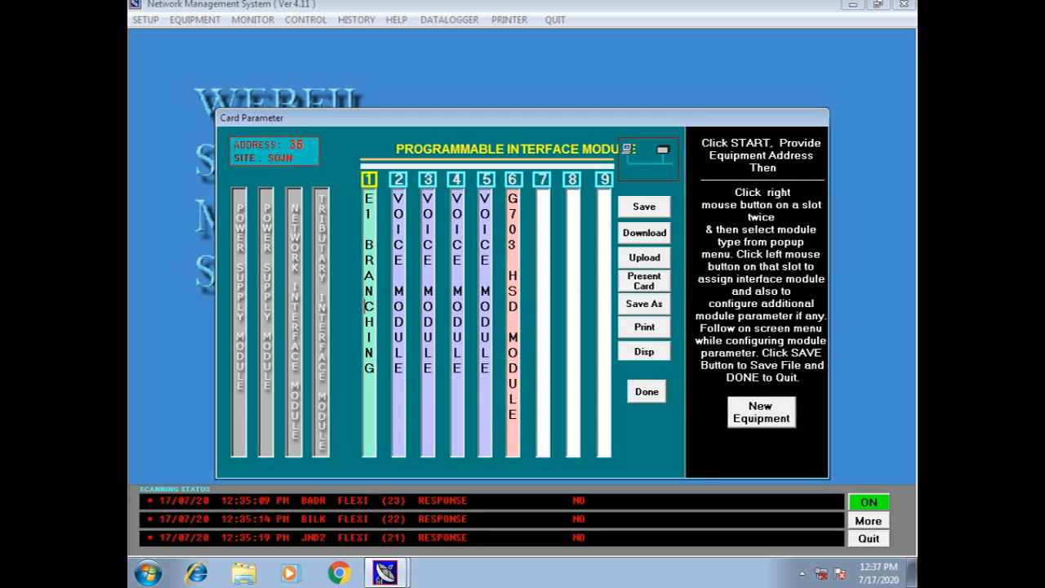
left_click(399, 306)
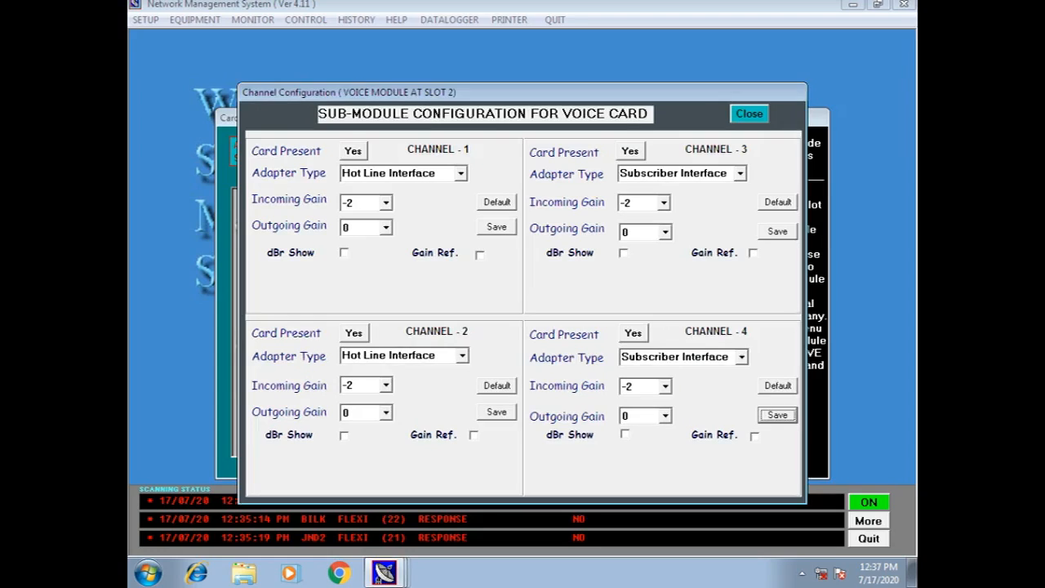
left_click(749, 114)
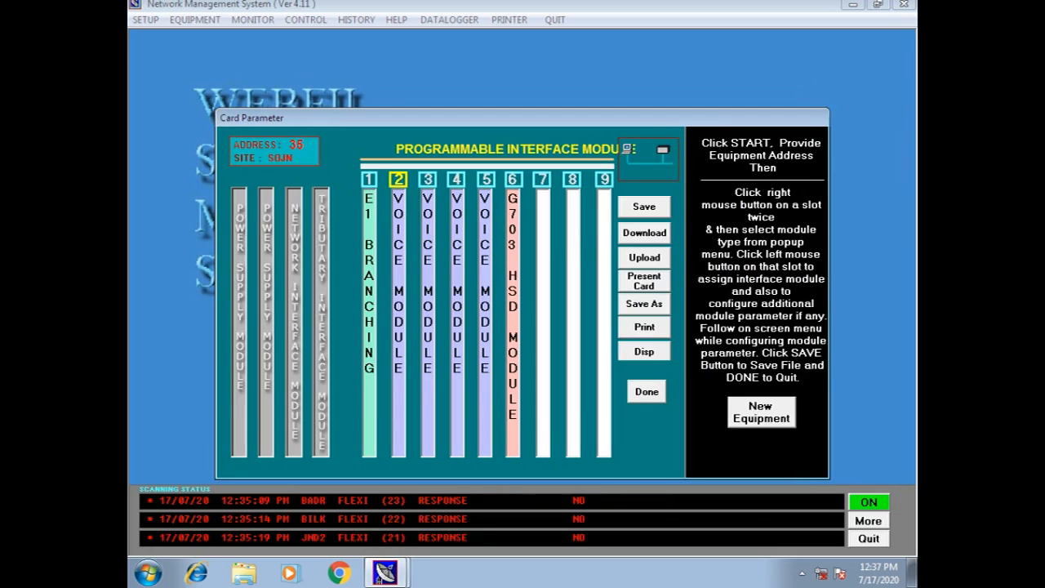
left_click(367, 260)
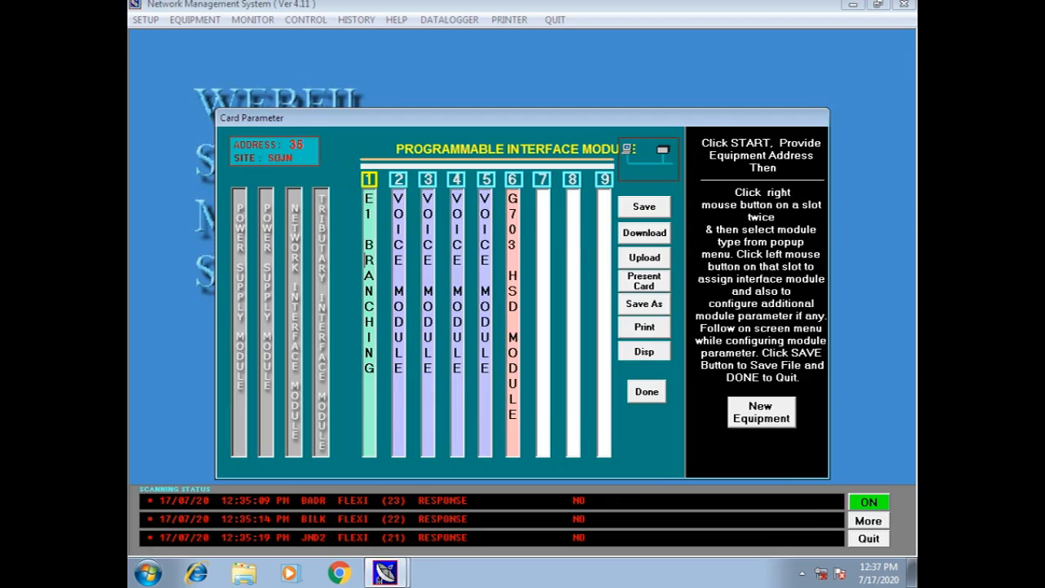
key("Tab")
key("Tab")
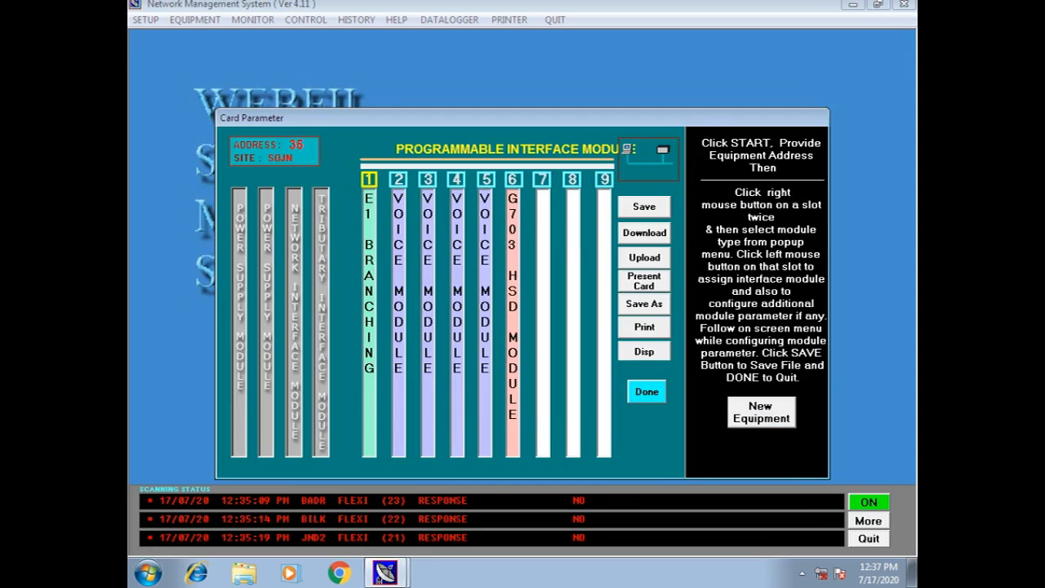
key("Return")
key("Return")
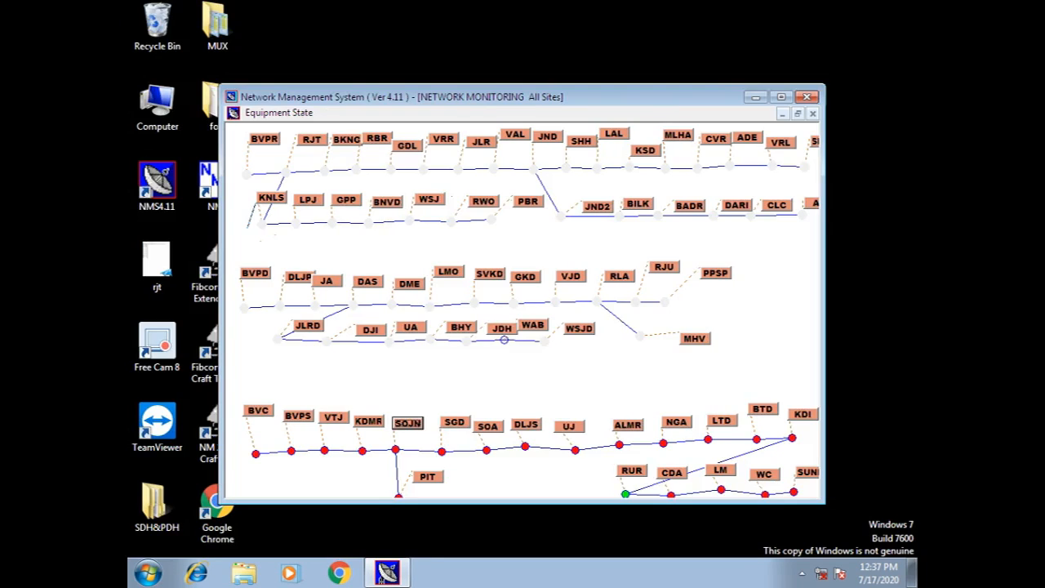
Display SOJN's Normal cross-connect table for address 35, then exit without saving.
left_click(781, 96)
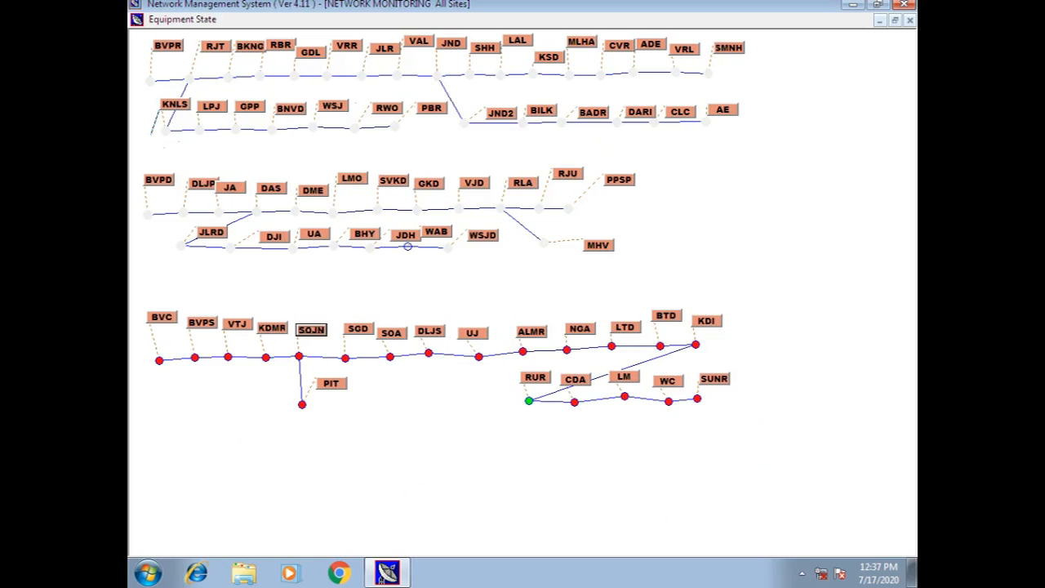
right_click(314, 330)
left_click(372, 369)
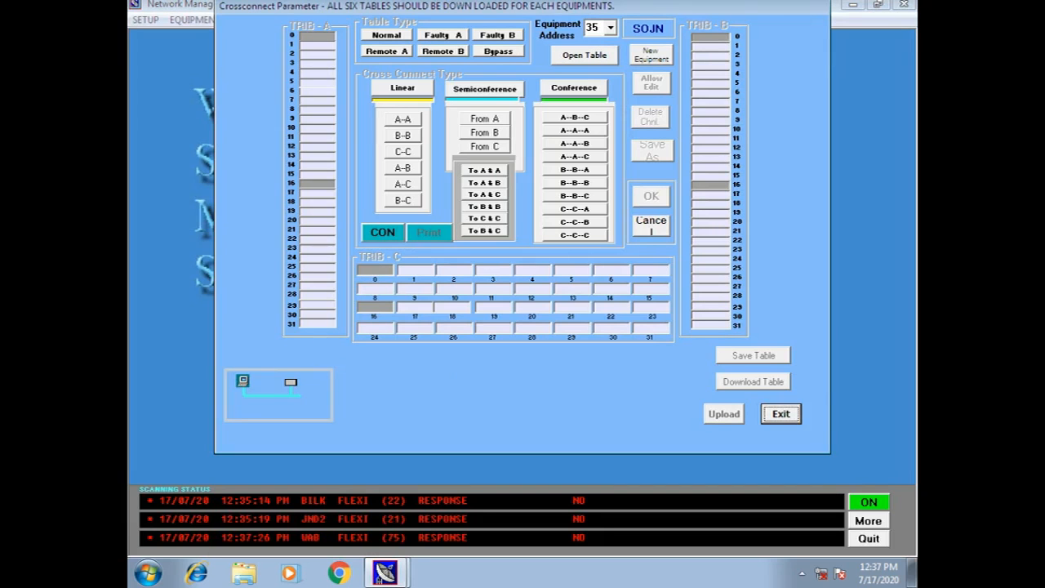
left_click(584, 55)
left_click(387, 36)
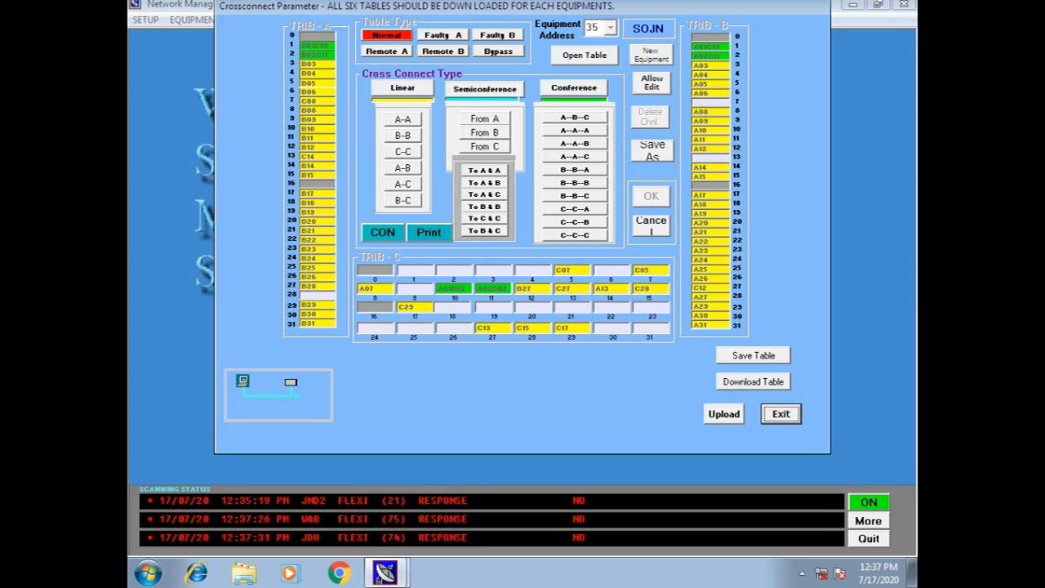
key("Return")
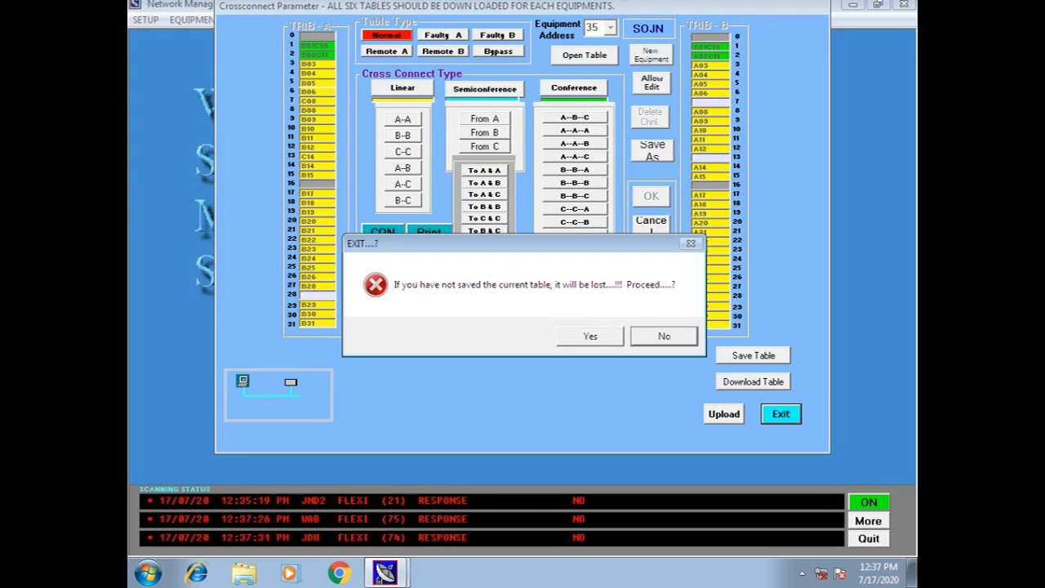
key("Return")
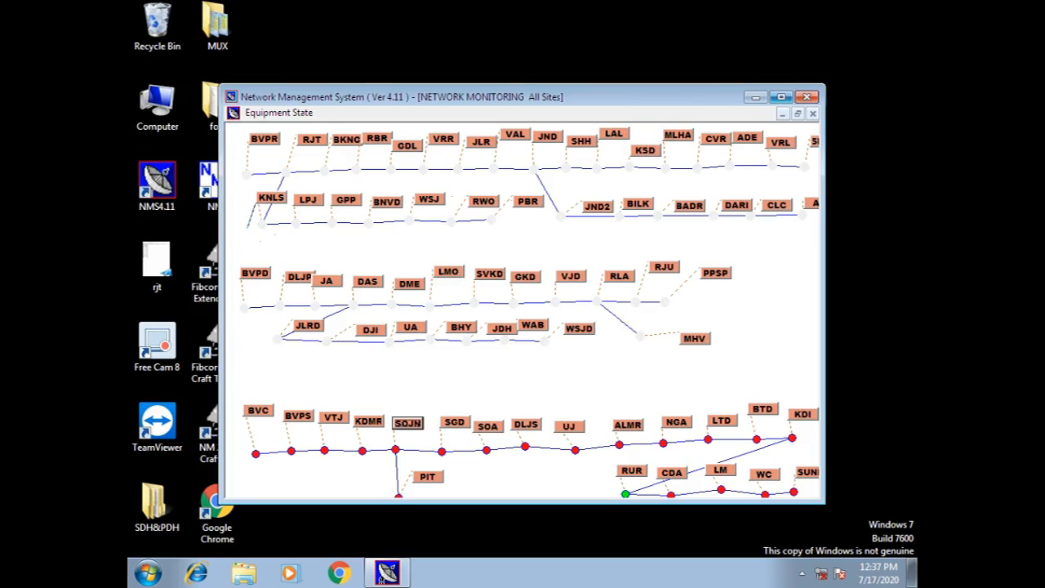
Check ALMR's equipment status (42 °C, -49.6 V) and close the status window.
left_click(781, 96)
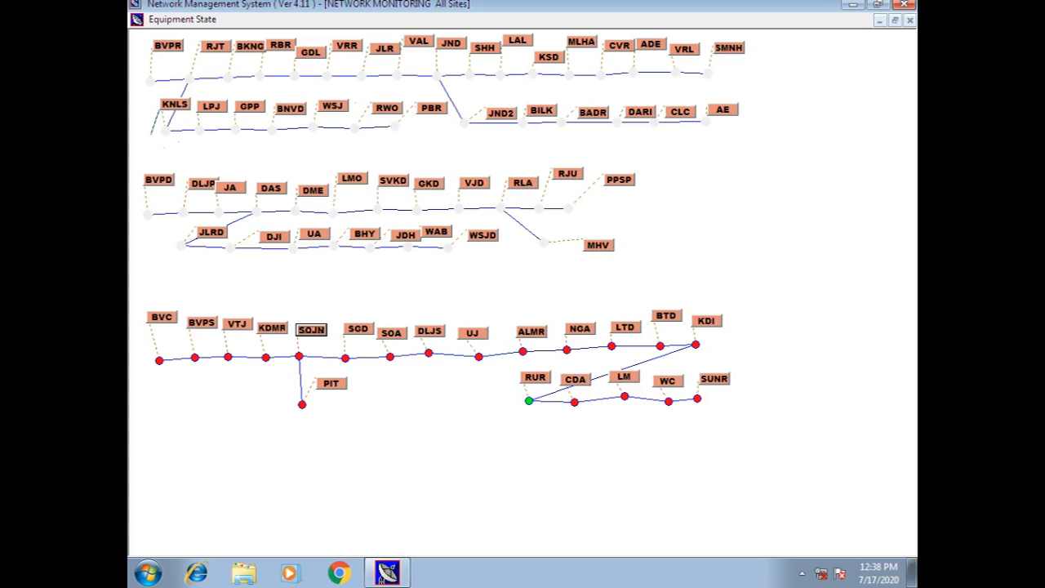
right_click(531, 332)
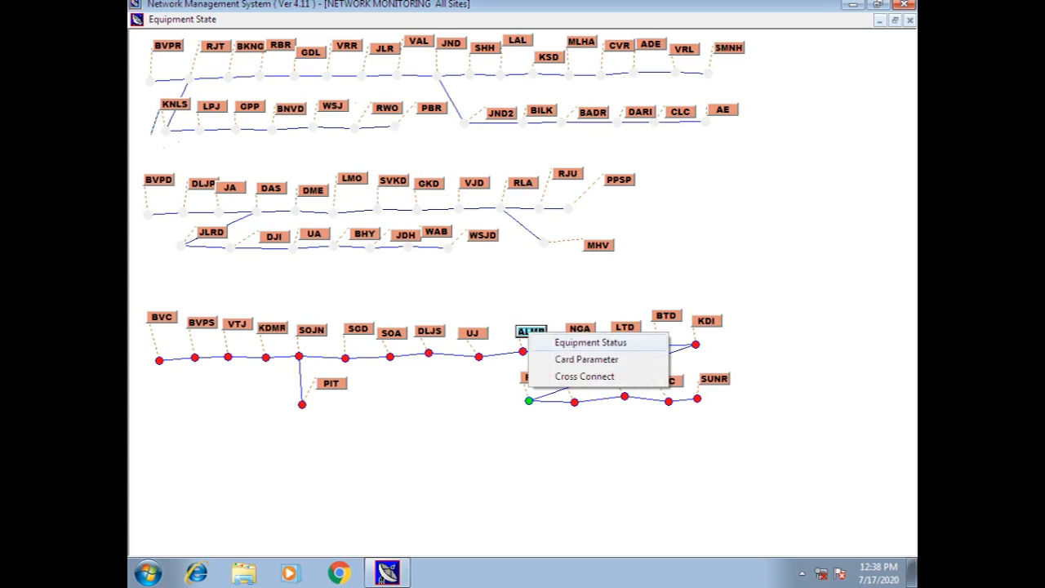
left_click(590, 342)
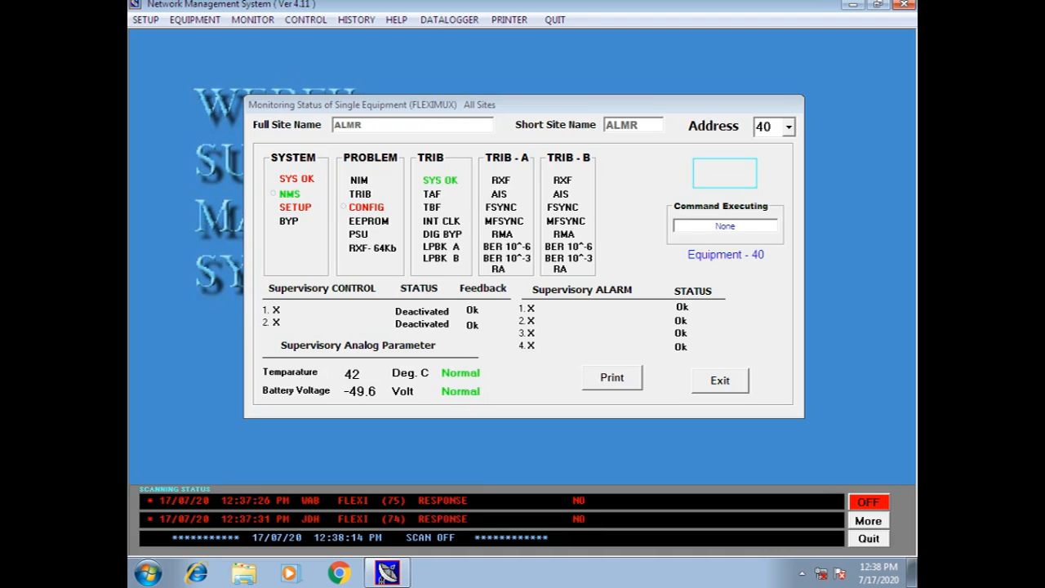
left_click(721, 381)
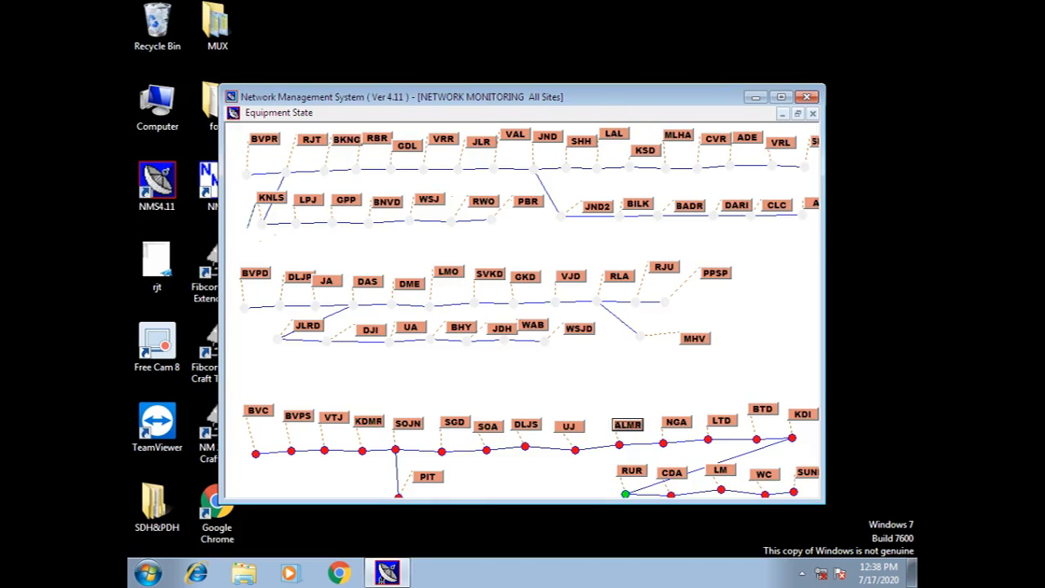
Check SOA's equipment status (address 37, 35.5 °C, -52.8 V) and close it.
left_click(781, 97)
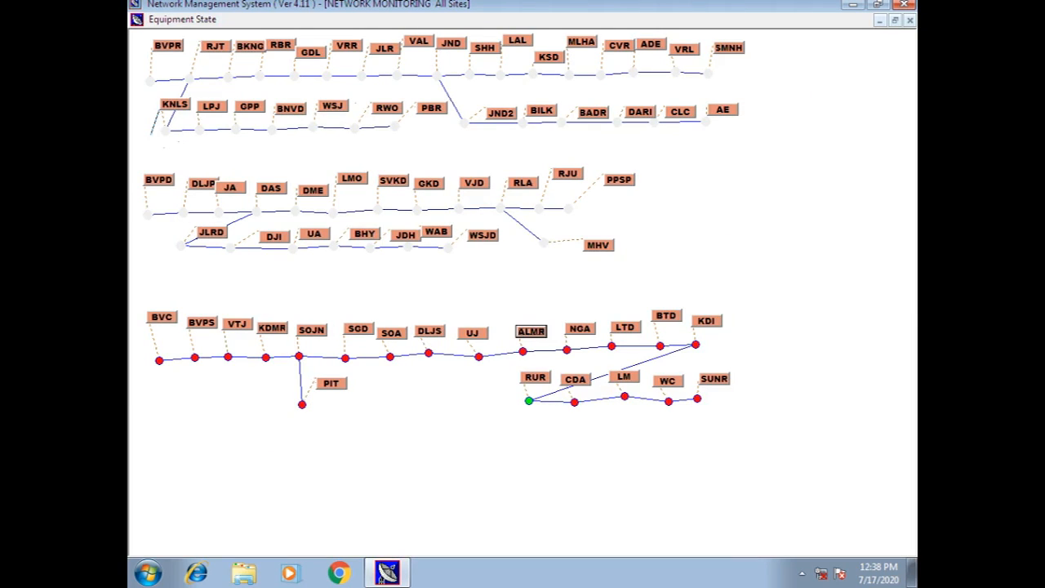
right_click(390, 334)
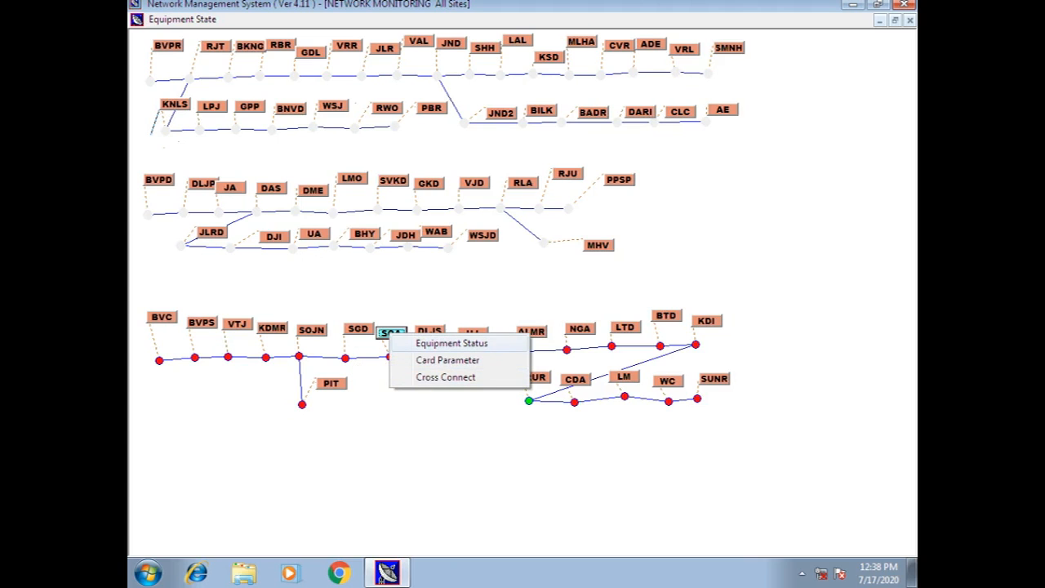
left_click(452, 343)
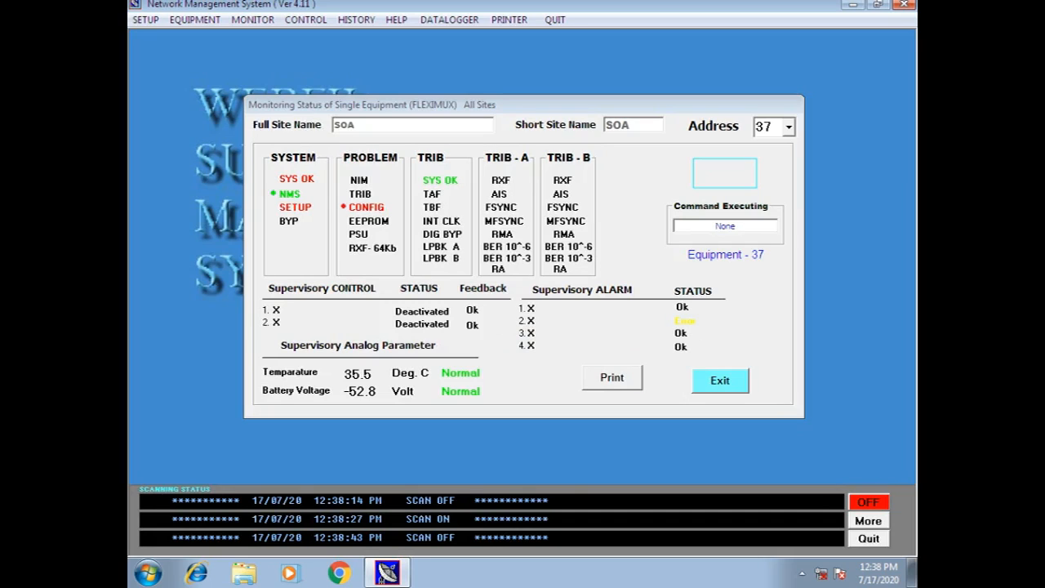
left_click(719, 380)
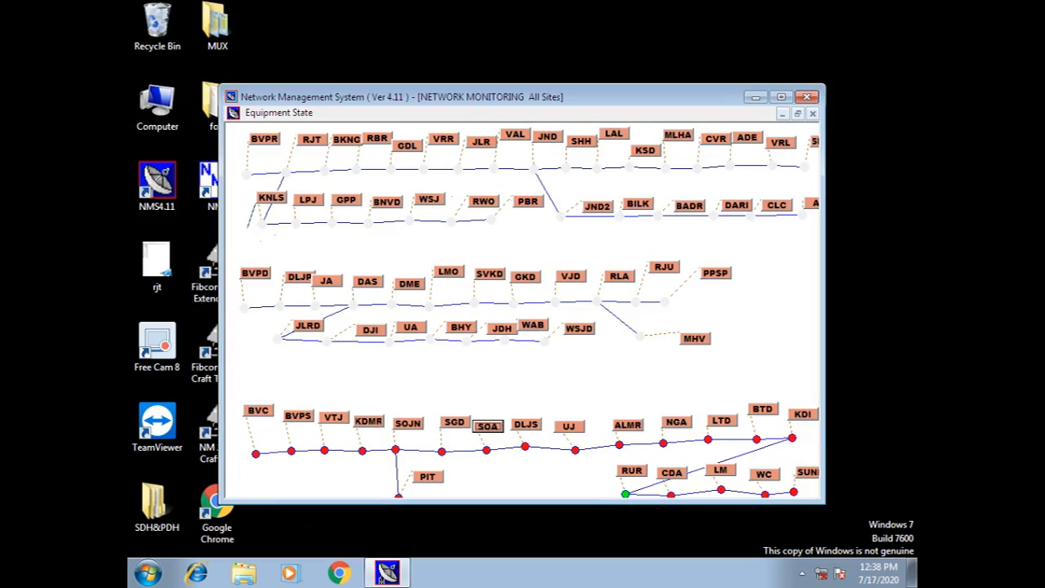
Check SGD's equipment status (address 36, 44.5 °C, -54 V), close it, and maximize the map.
left_click(781, 96)
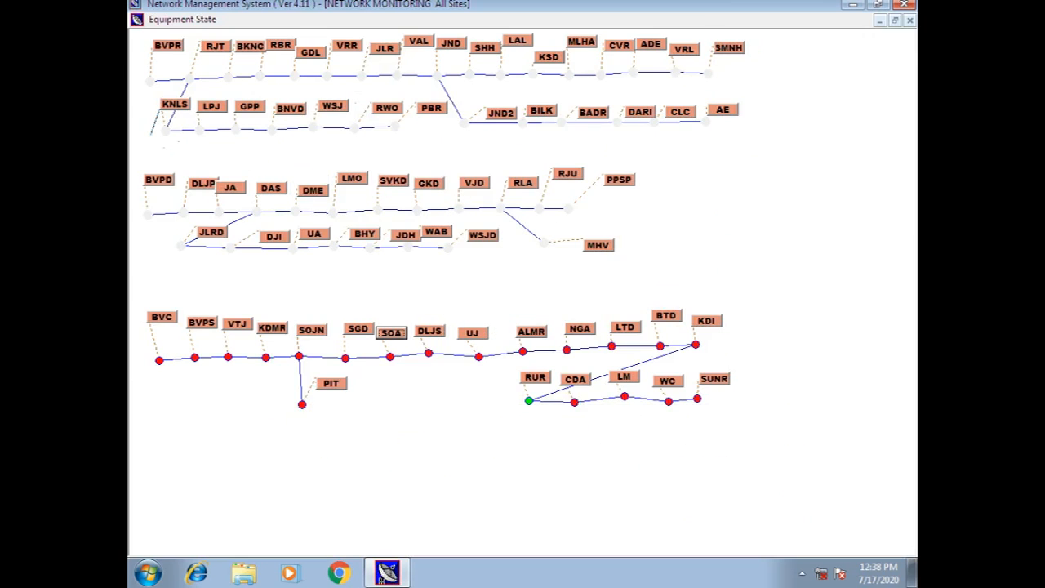
right_click(356, 330)
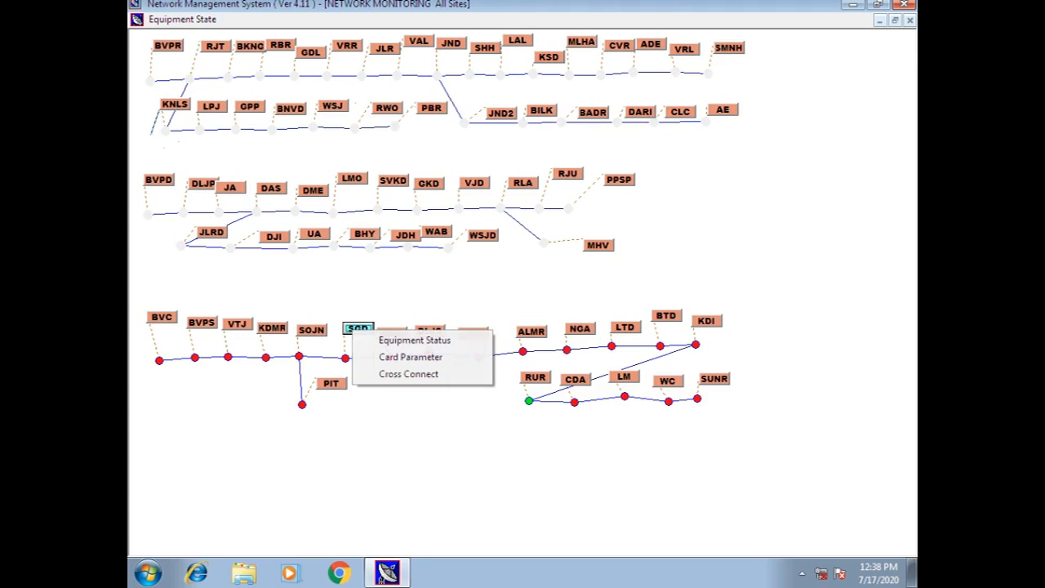
left_click(414, 340)
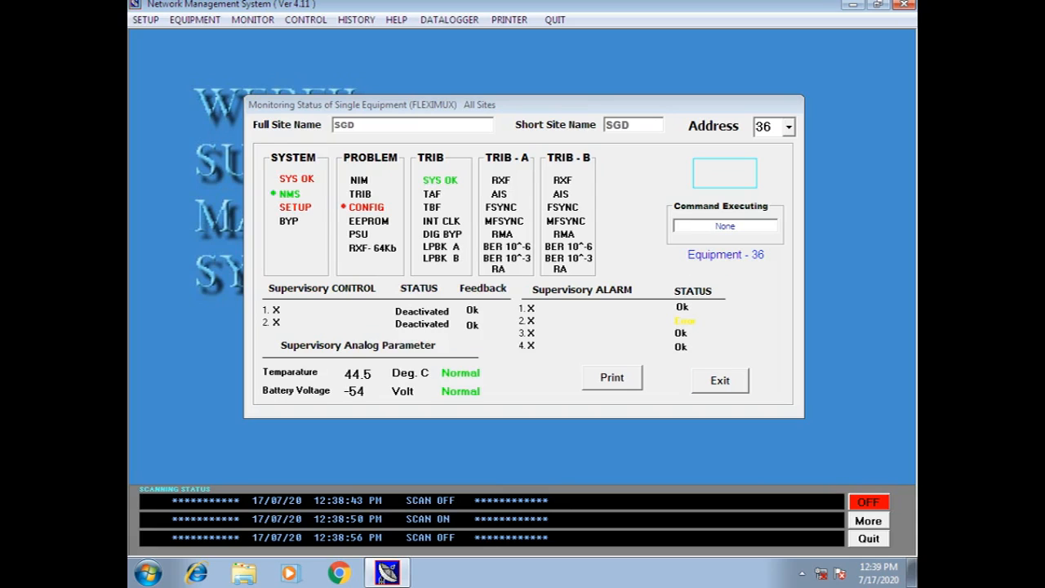
left_click(720, 380)
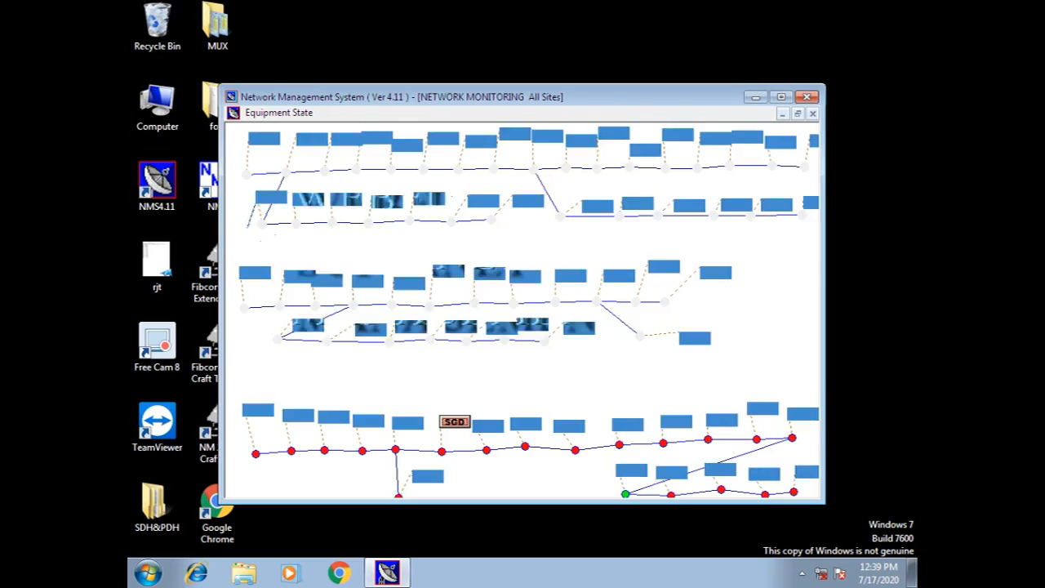
left_click(780, 96)
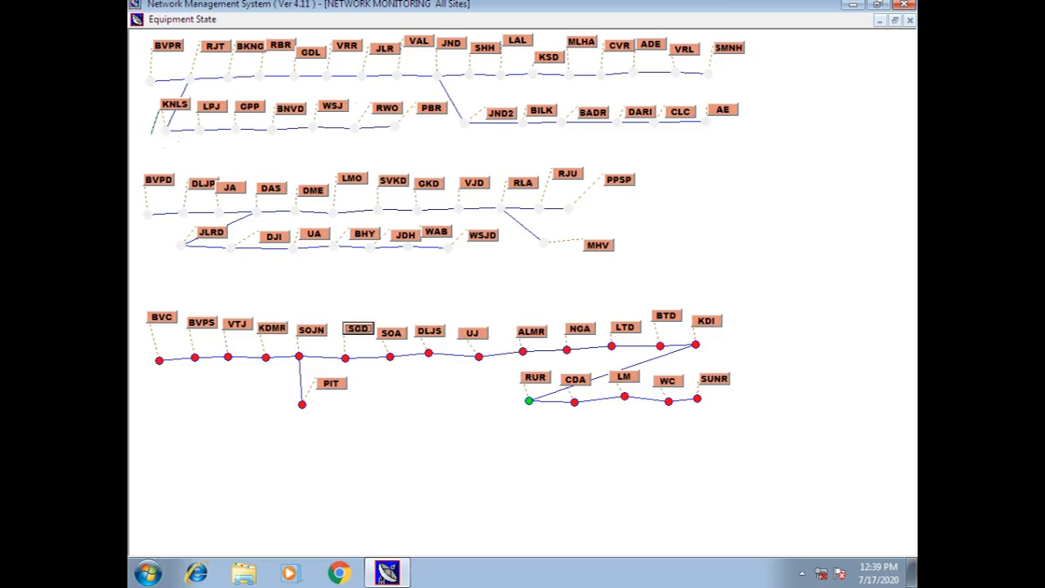
Set up a 10-second Bypass FLEXIMUX remote command for equipment 37 at SOA.
left_click(911, 20)
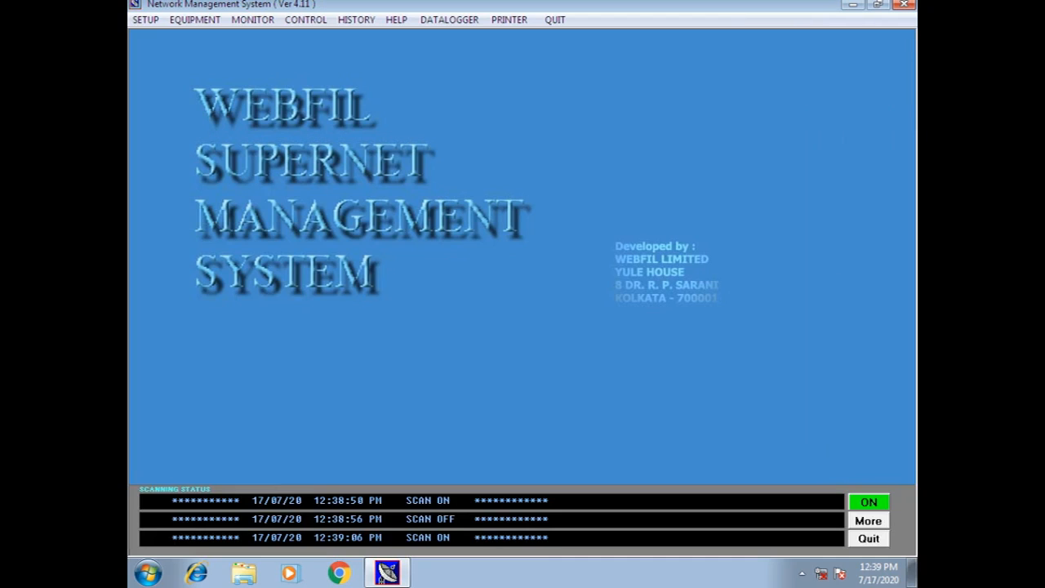
left_click(306, 19)
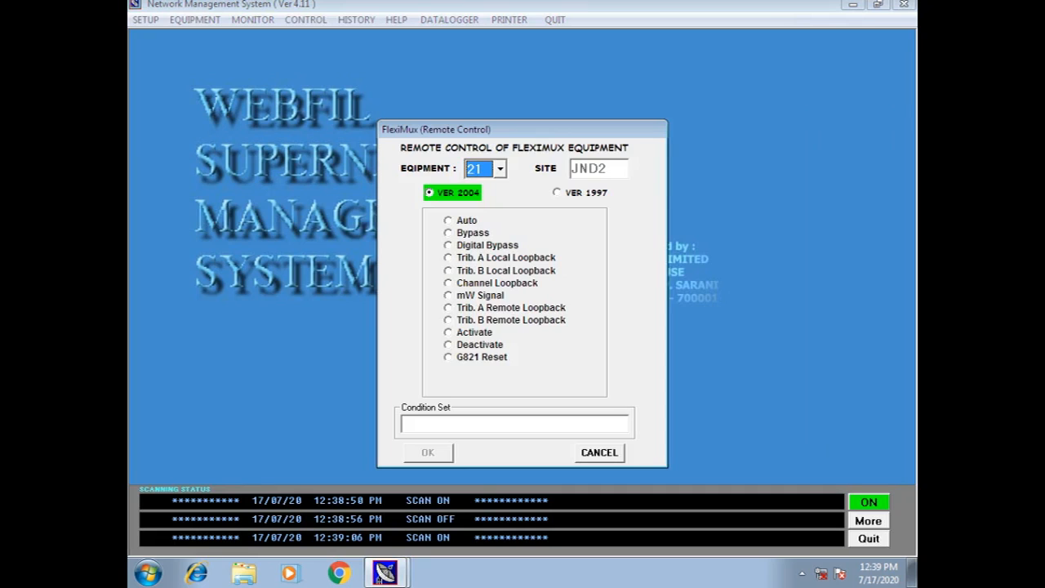
left_click(501, 169)
scroll(478, 209, "down", 3)
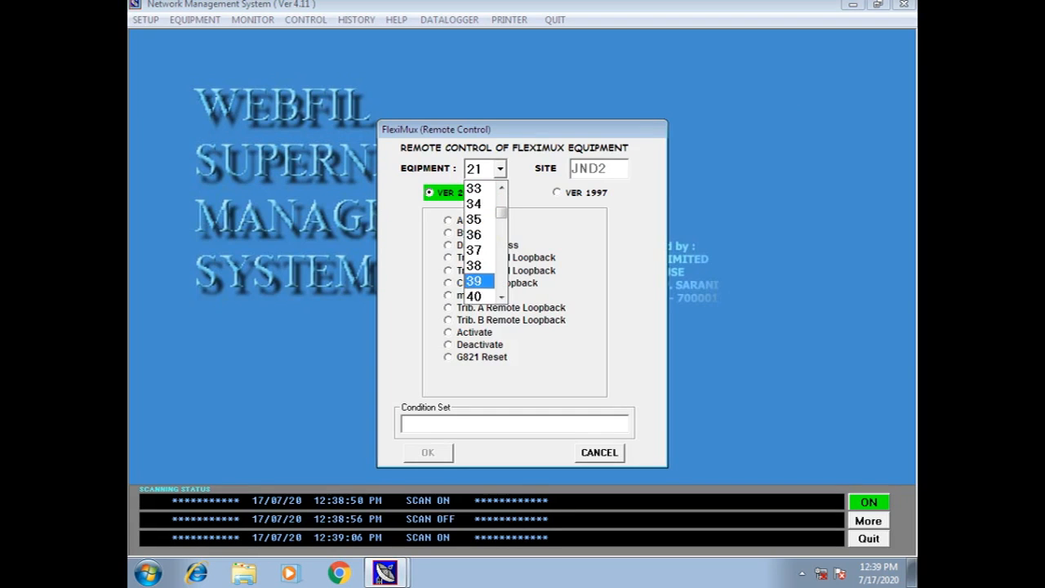
left_click(478, 251)
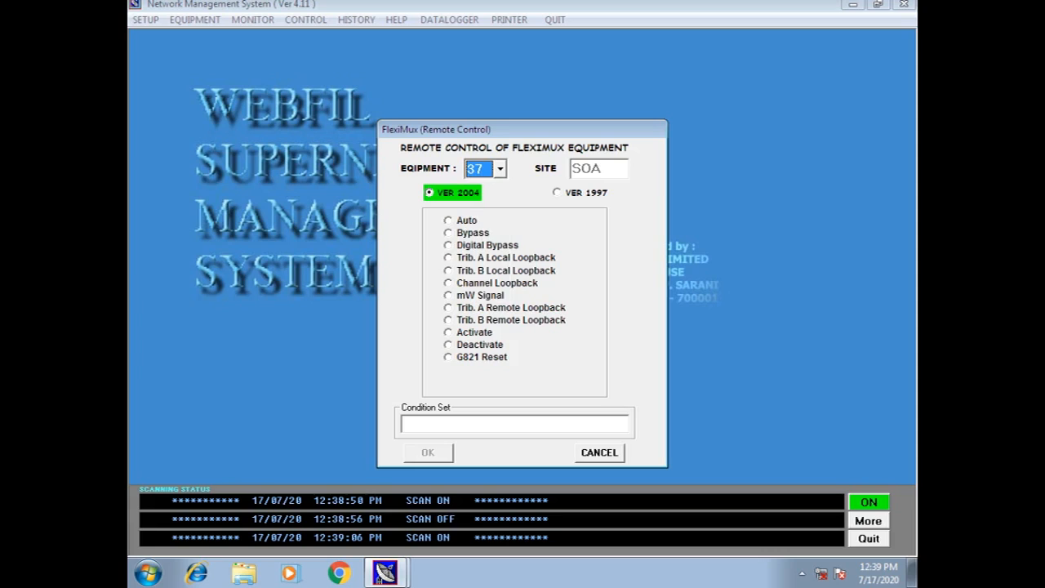
left_click(473, 233)
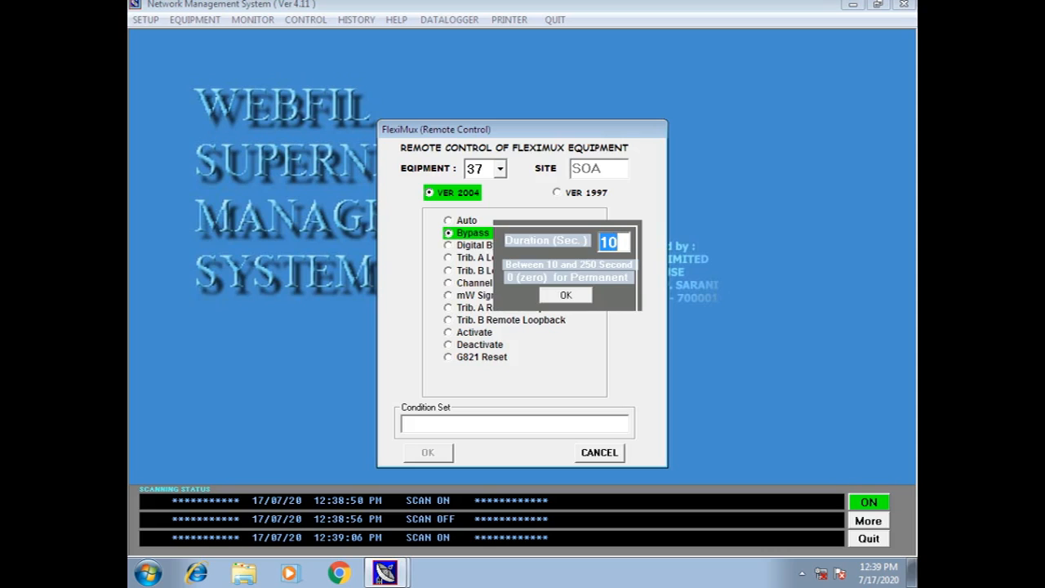
key("Return")
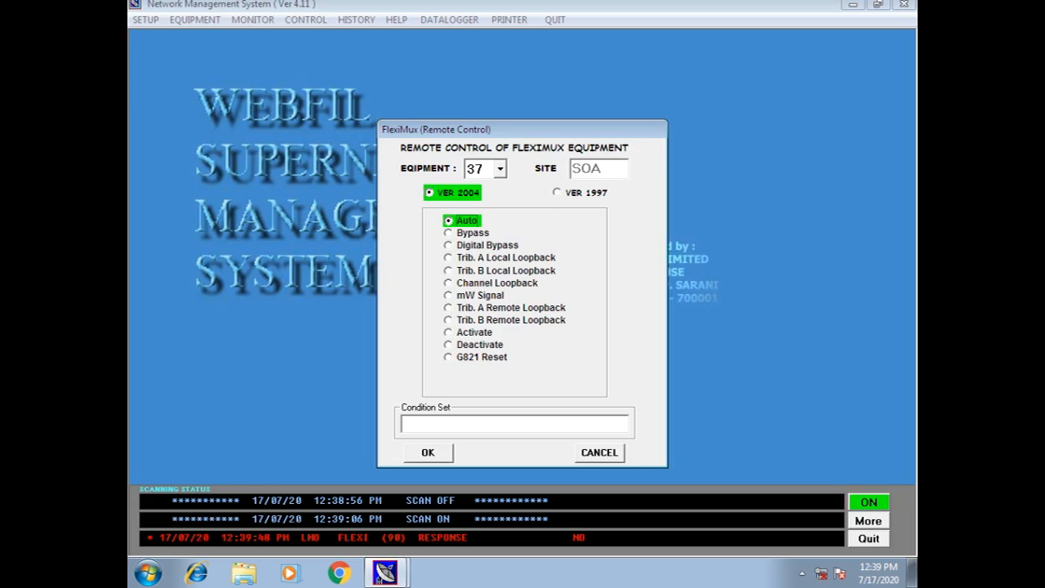
Choose the mW Signal command on channel 12, tributary C.
left_click(480, 295)
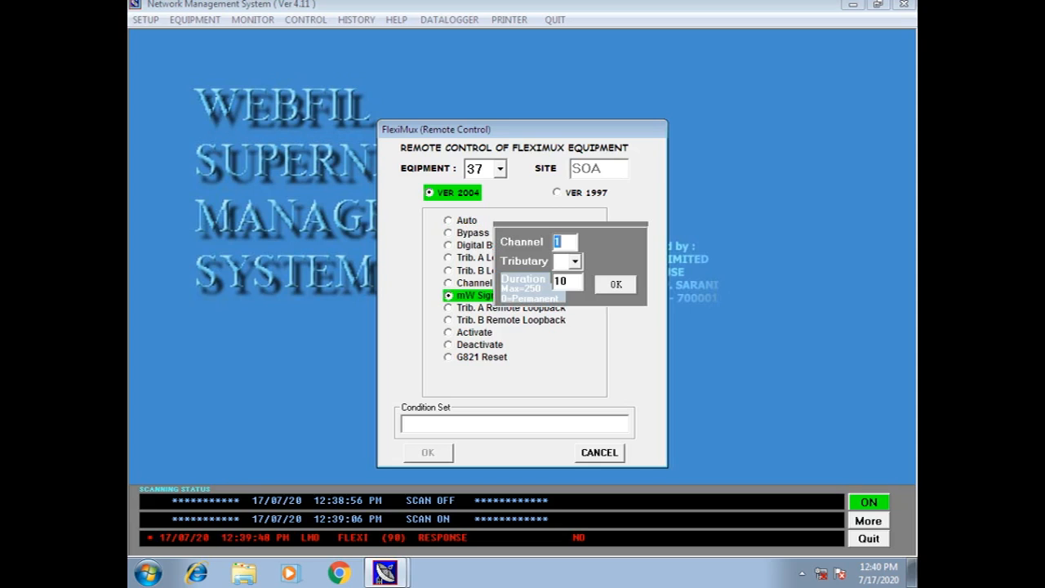
type("1")
key("BackSpace")
type("12")
left_click(575, 261)
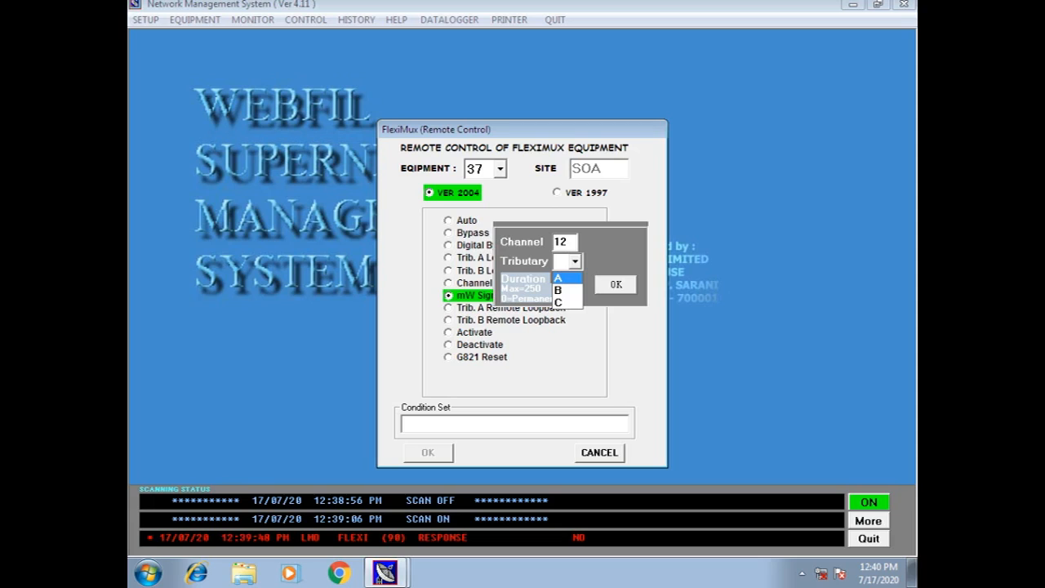
key("Down")
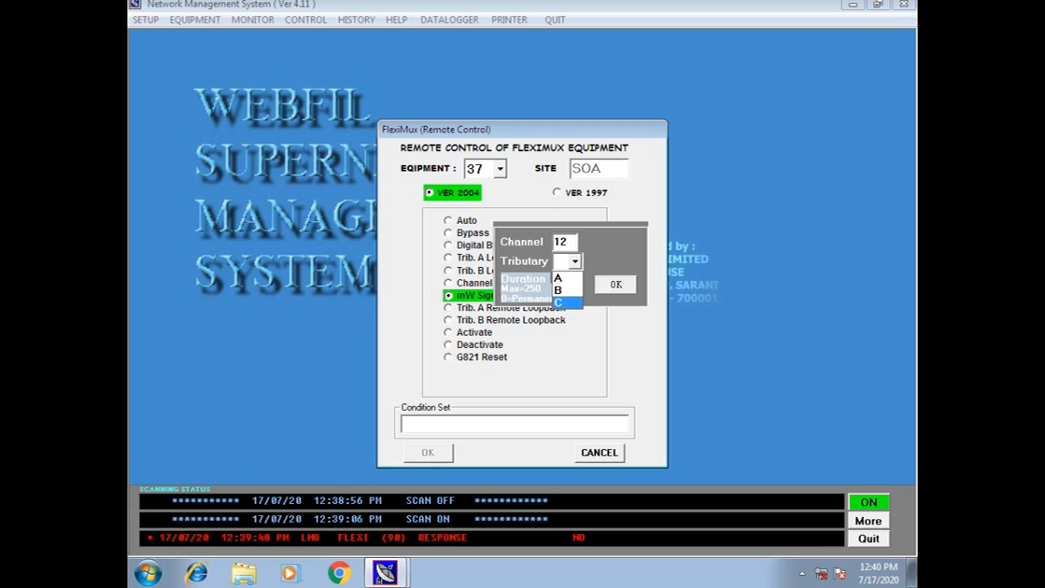
key("Return")
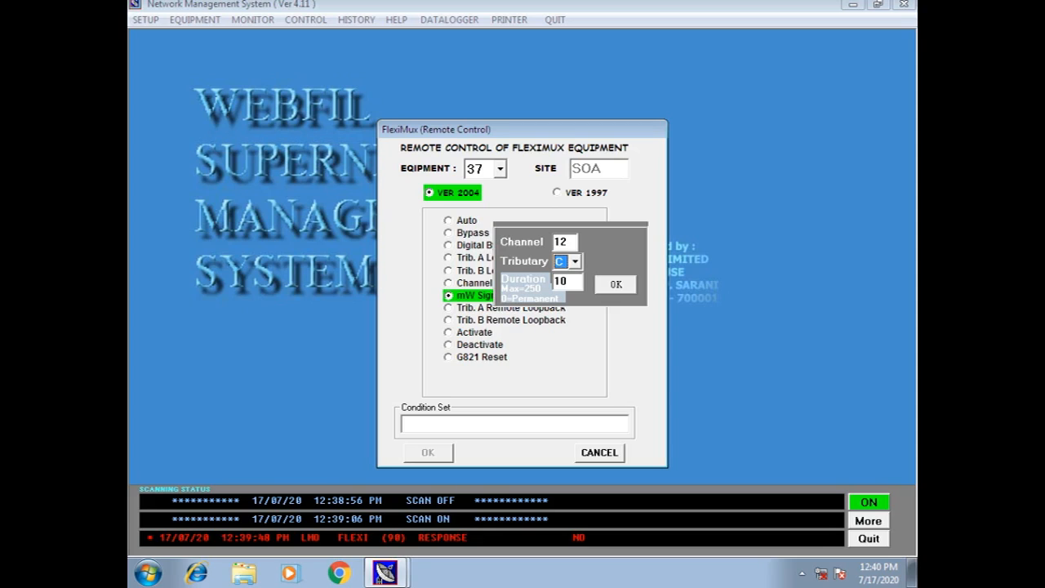
Set duration 0 for a permanent command, confirm, then close remote control without sending.
key("Tab")
key("BackSpace")
key("BackSpace")
type("0")
key("Return")
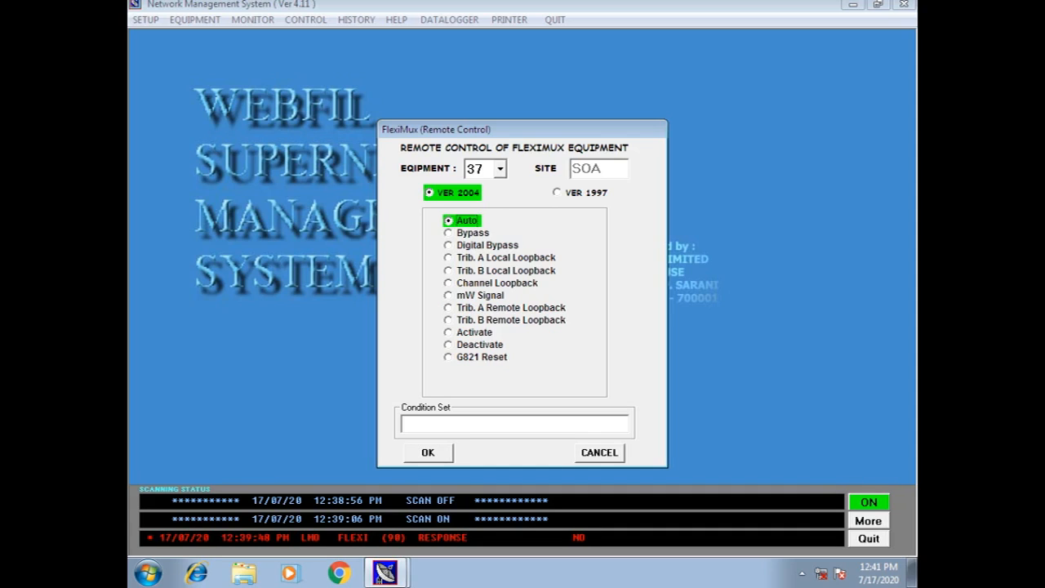
key("Escape")
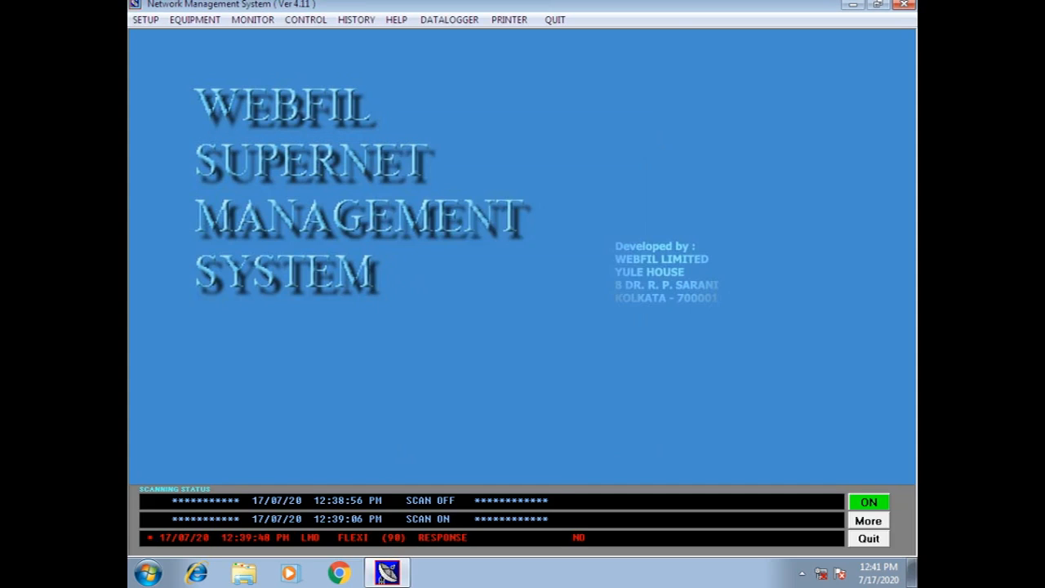
Reopen the FLEXIMUX remote control window from the control options and close it again.
left_click(253, 20)
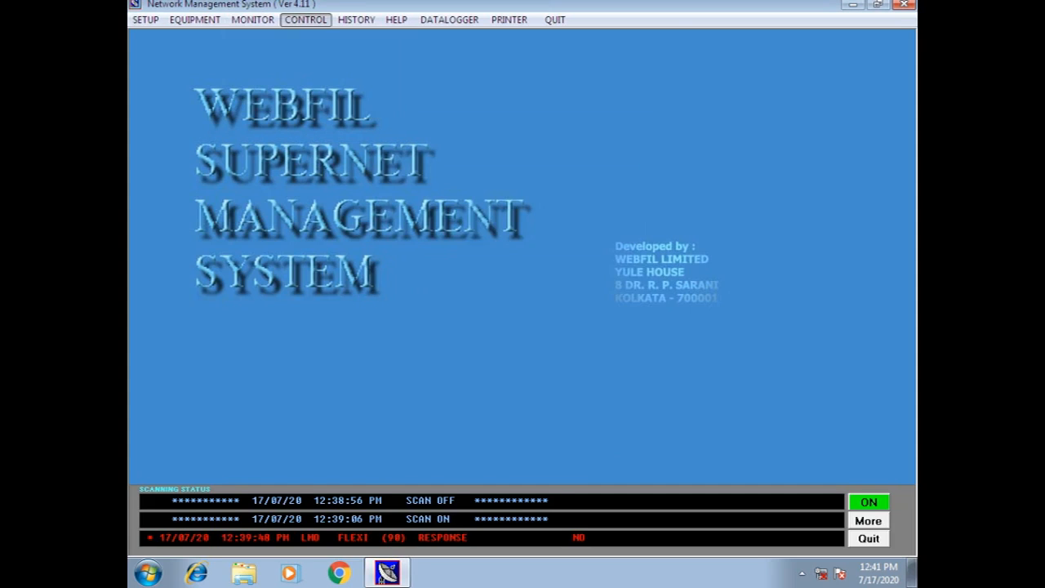
key("Return")
left_click(600, 453)
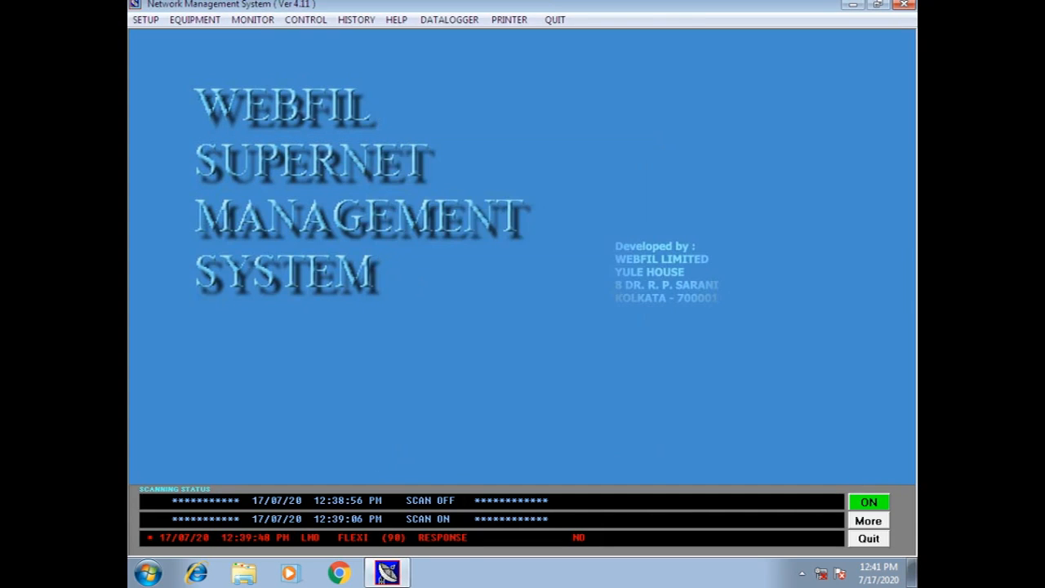
Open single-equipment status monitoring and browse the equipment address list.
left_click(253, 20)
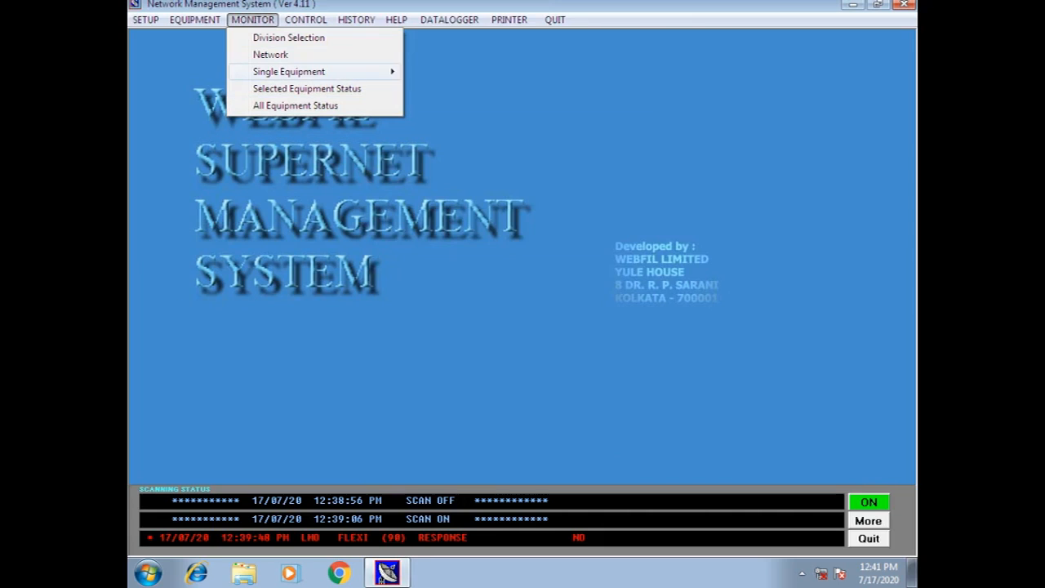
mouse_move(289, 72)
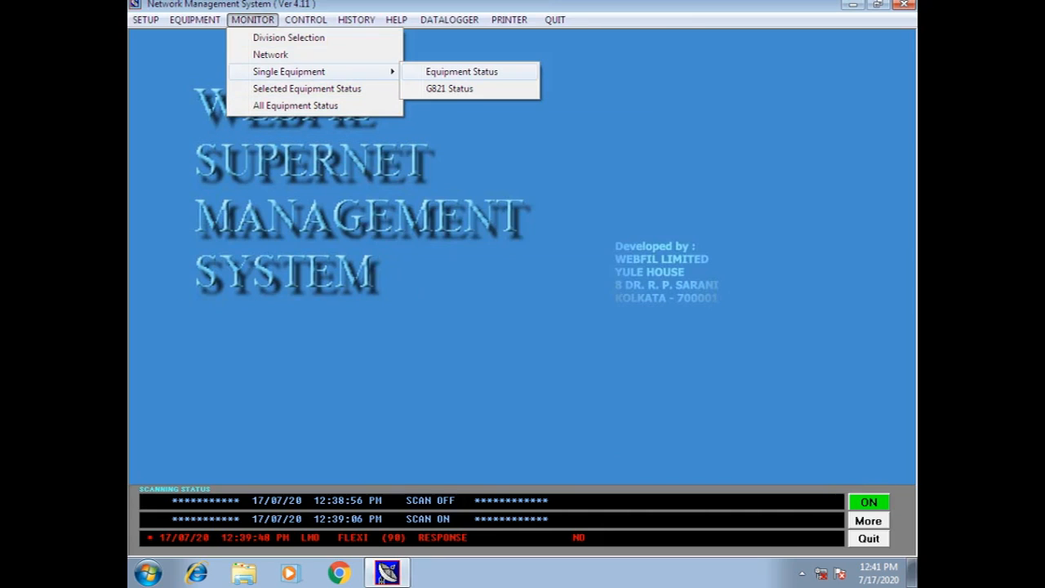
left_click(461, 72)
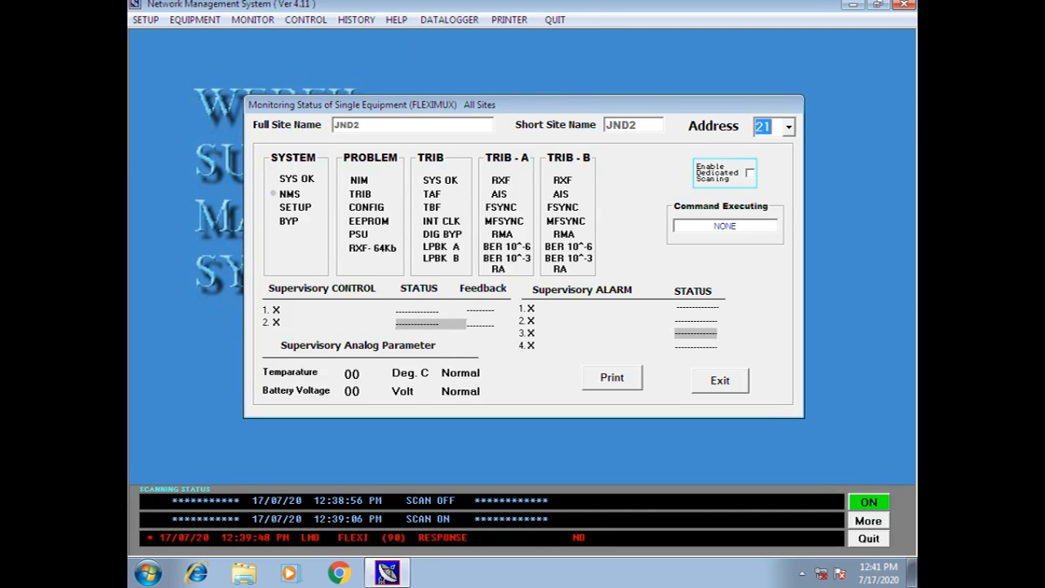
left_click(789, 126)
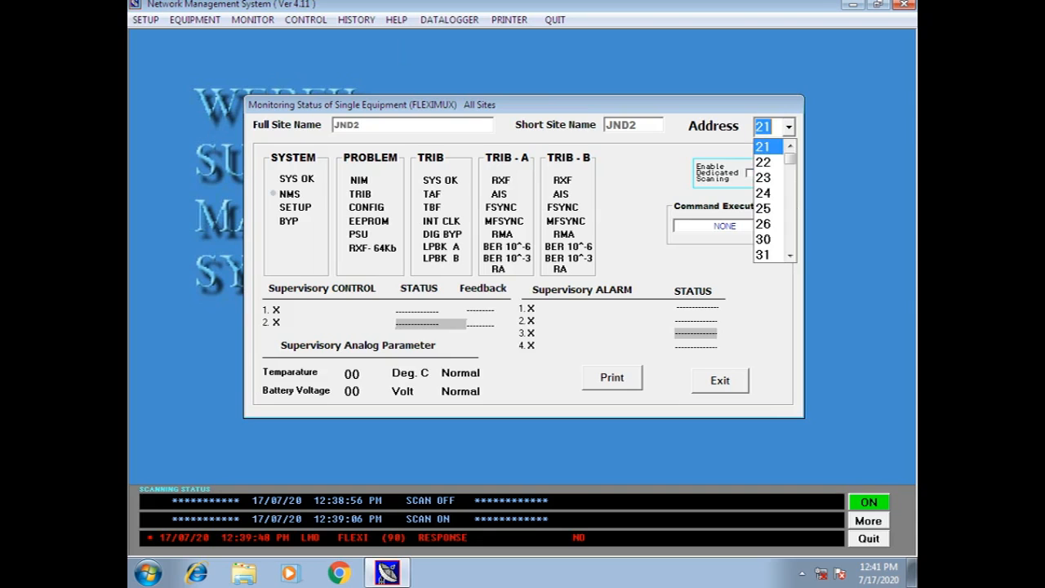
scroll(768, 167, "down", 6)
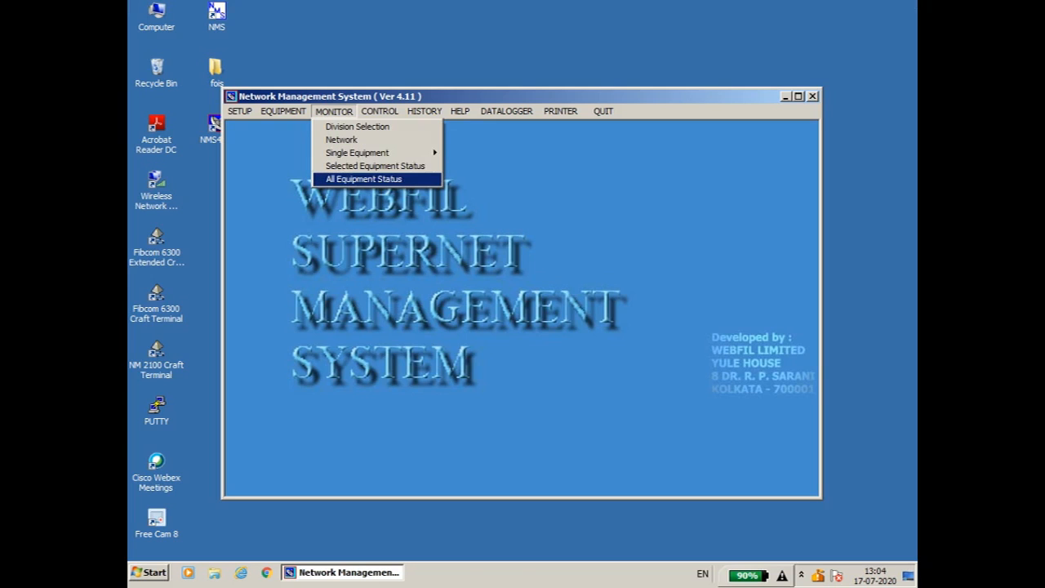
View the All Activated Equipment Status grid, then bring the main window back maximized.
key("Return")
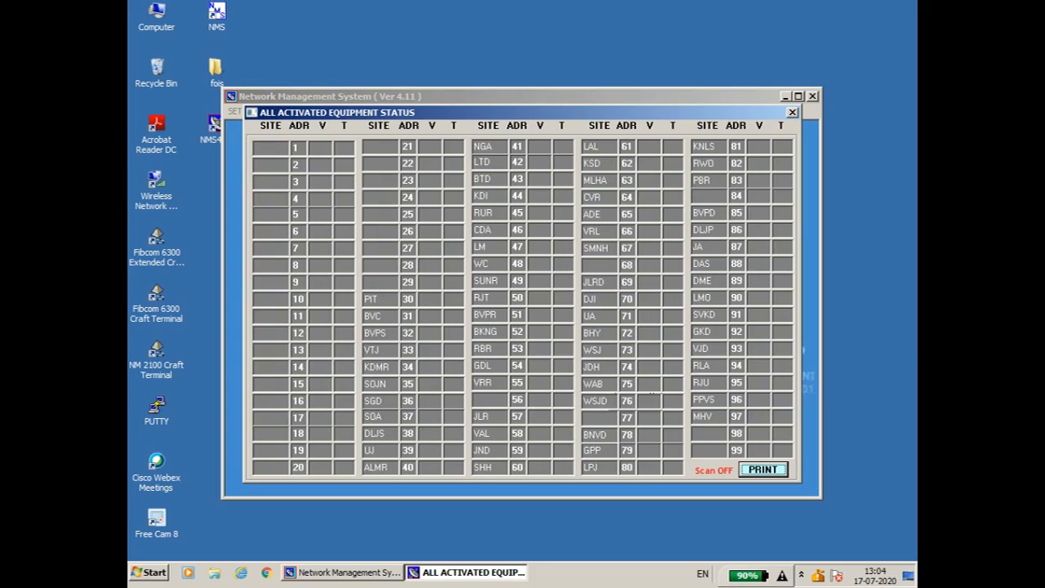
left_click(798, 97)
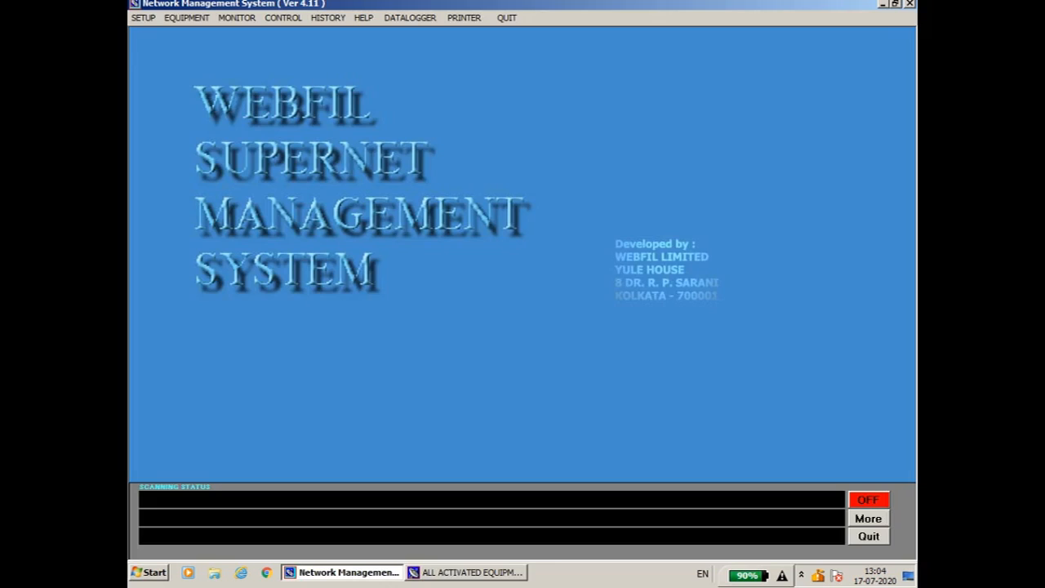
Switch equipment scanning from OFF to ON and bring the all-equipment status window forward.
left_click(869, 500)
left_click(467, 573)
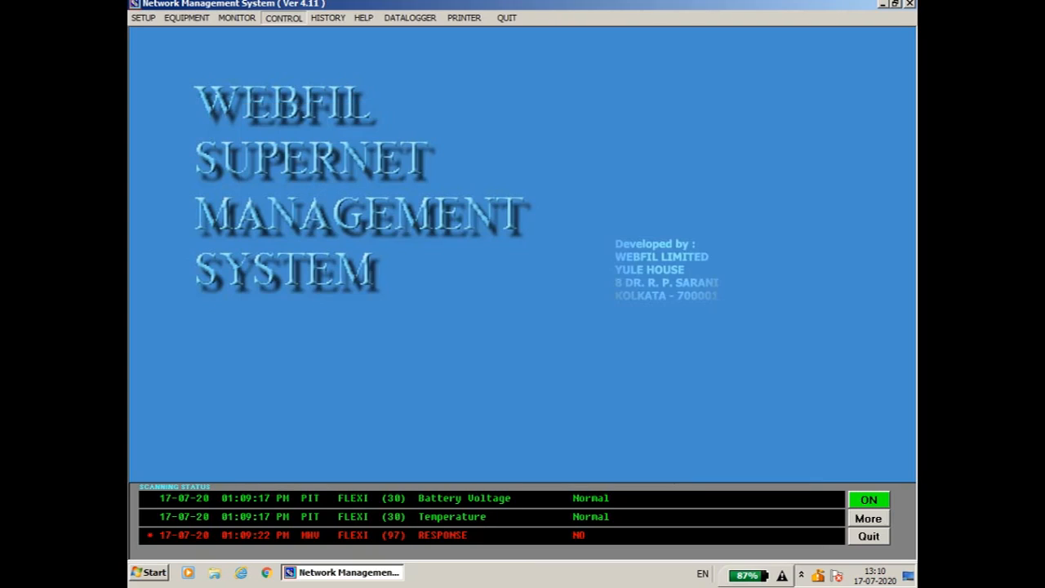
left_click(328, 17)
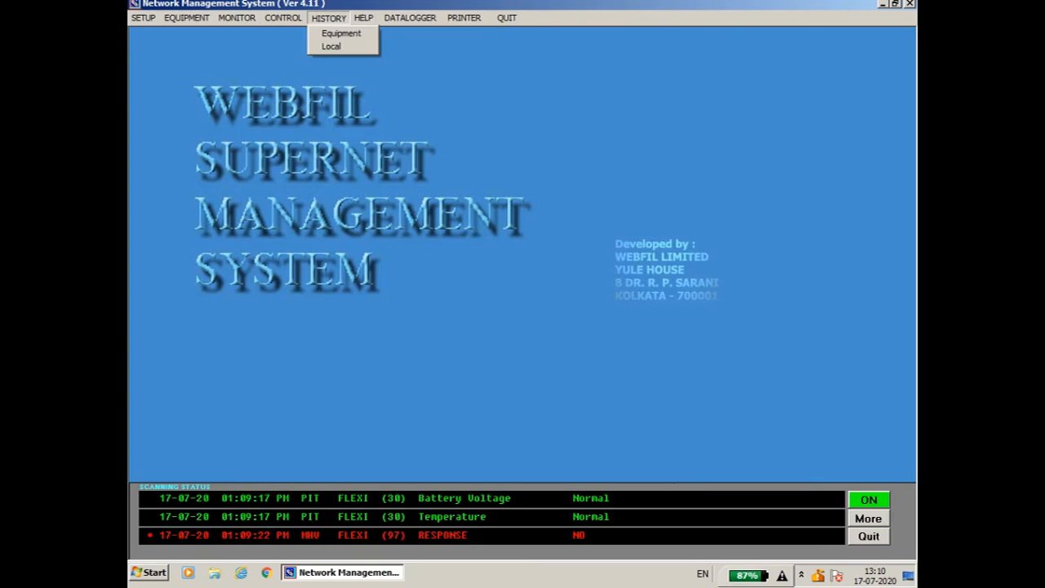
left_click(328, 17)
left_click(328, 17)
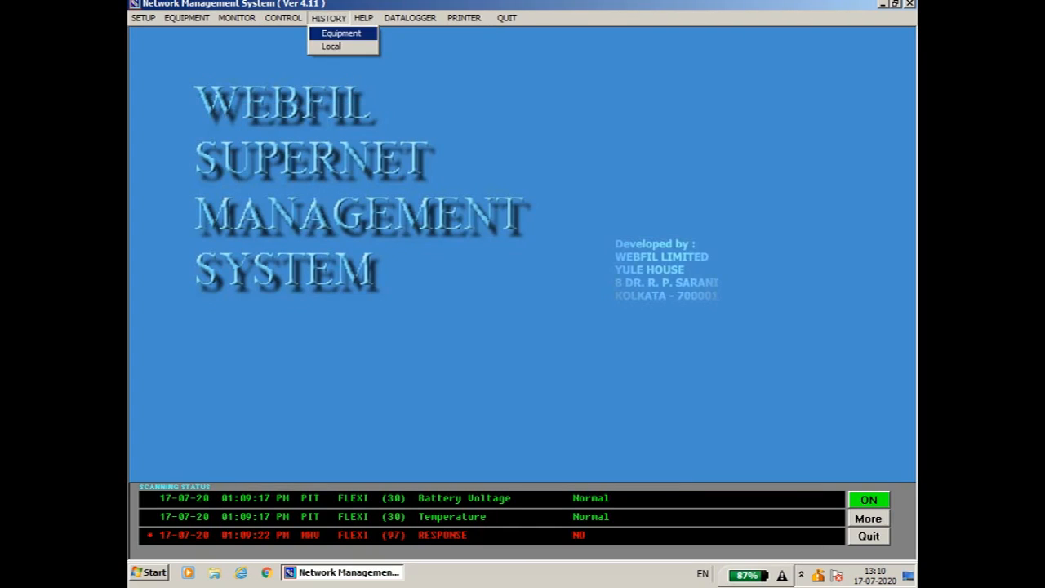
left_click(342, 34)
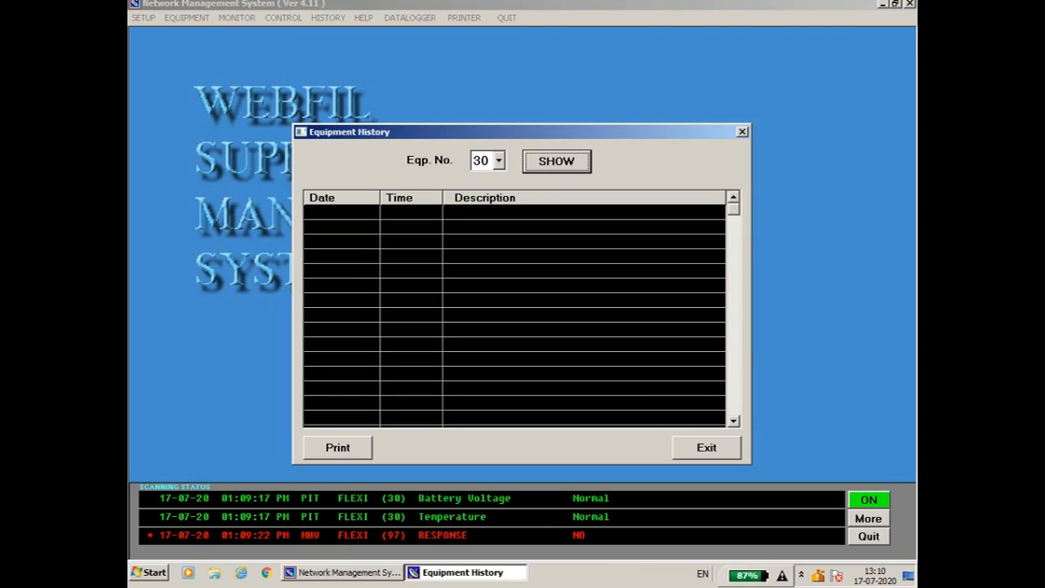
left_click(499, 161)
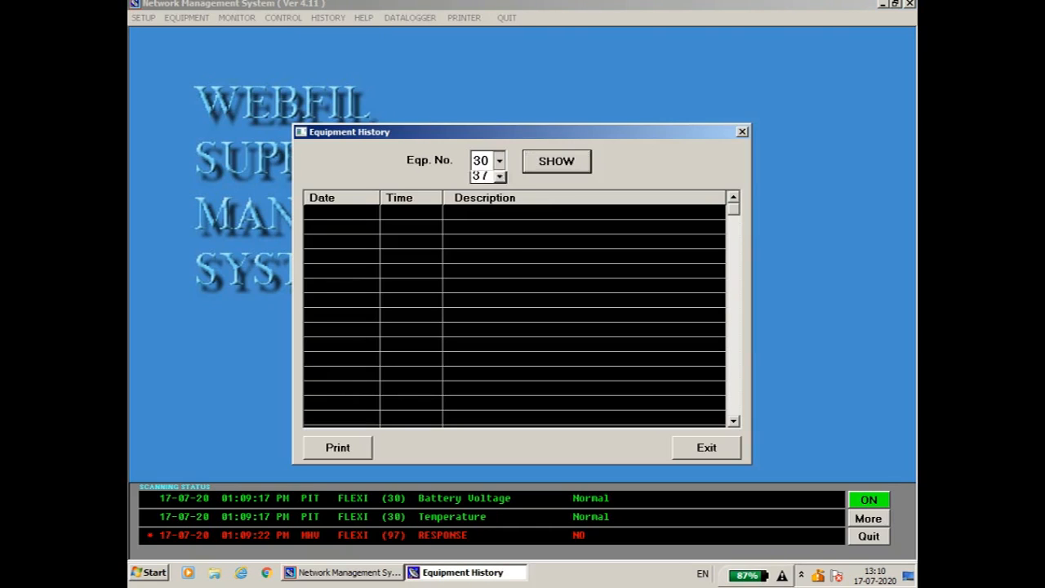
left_click(480, 241)
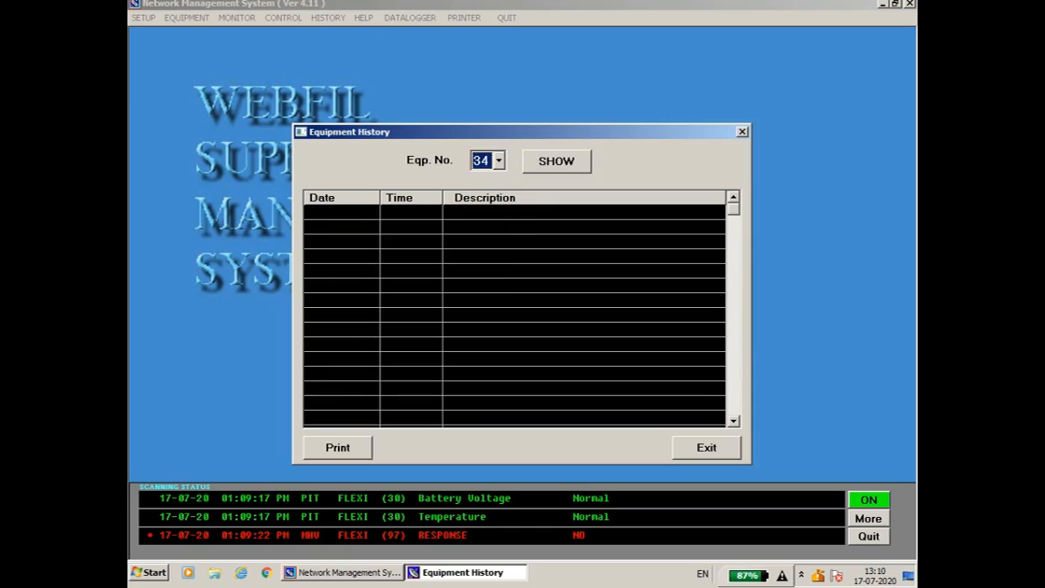
left_click(557, 162)
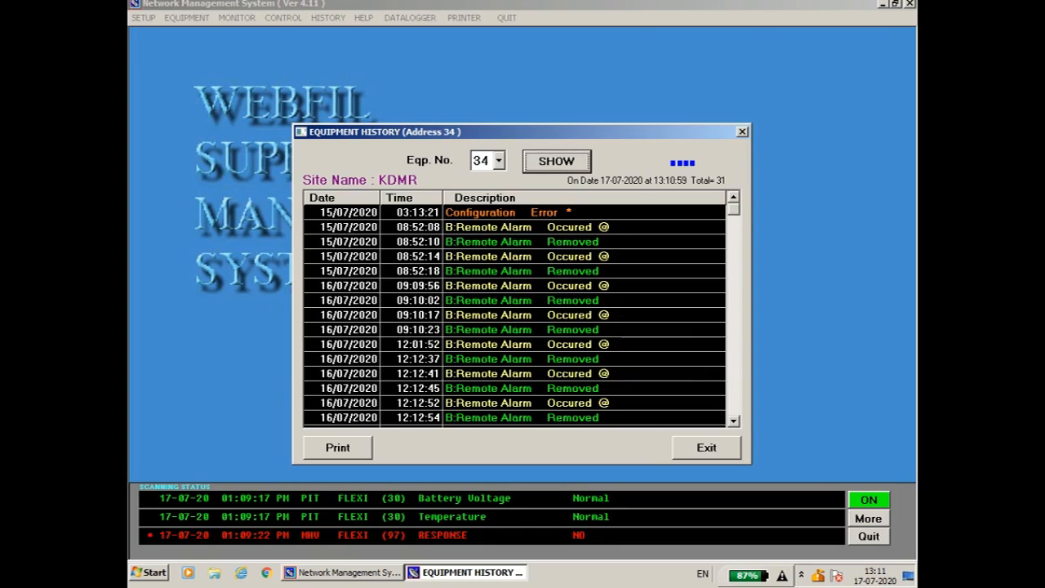
left_click_drag(735, 210, 734, 408)
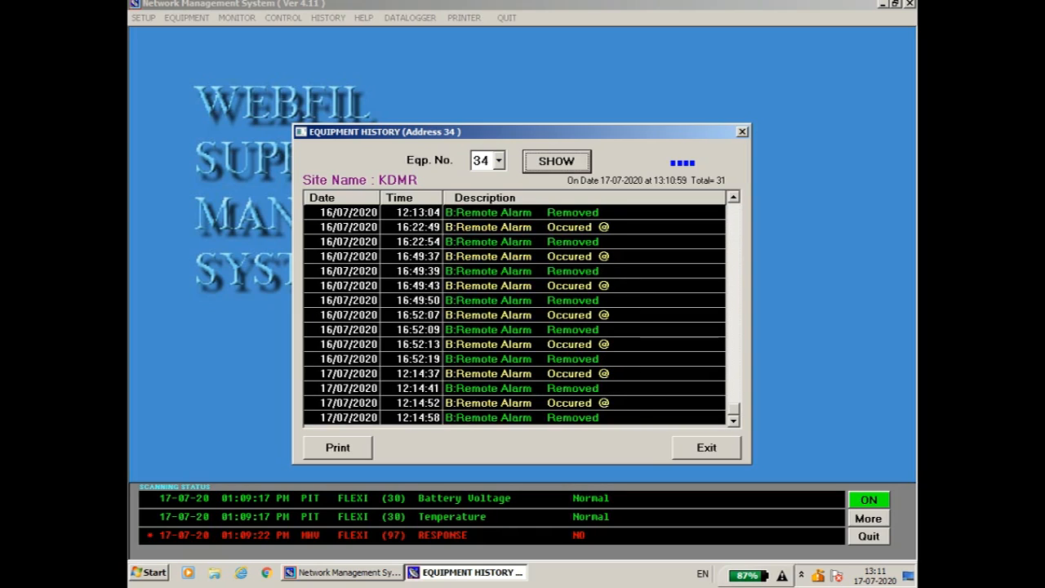
left_click(742, 131)
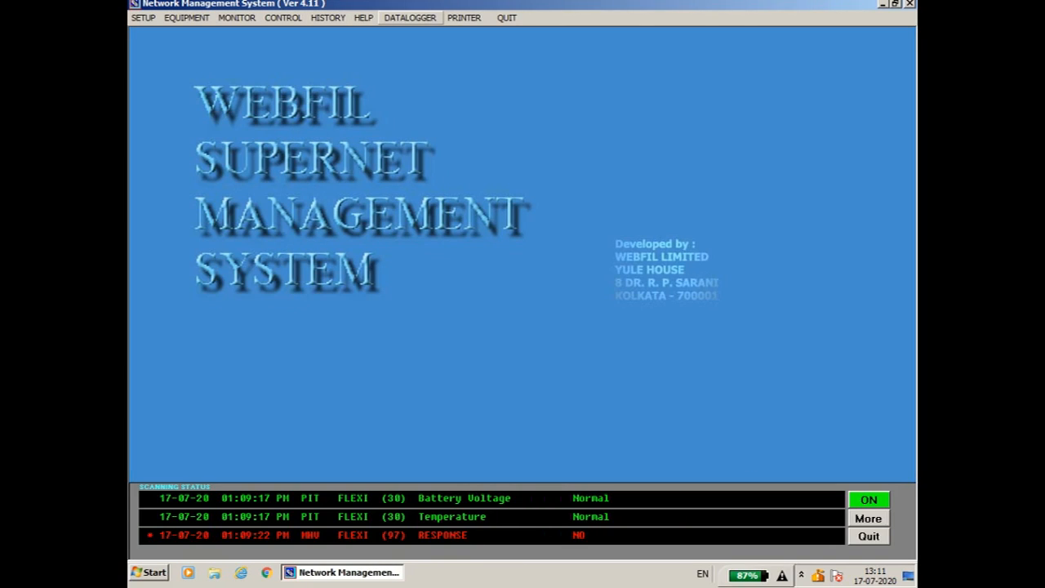
left_click(410, 17)
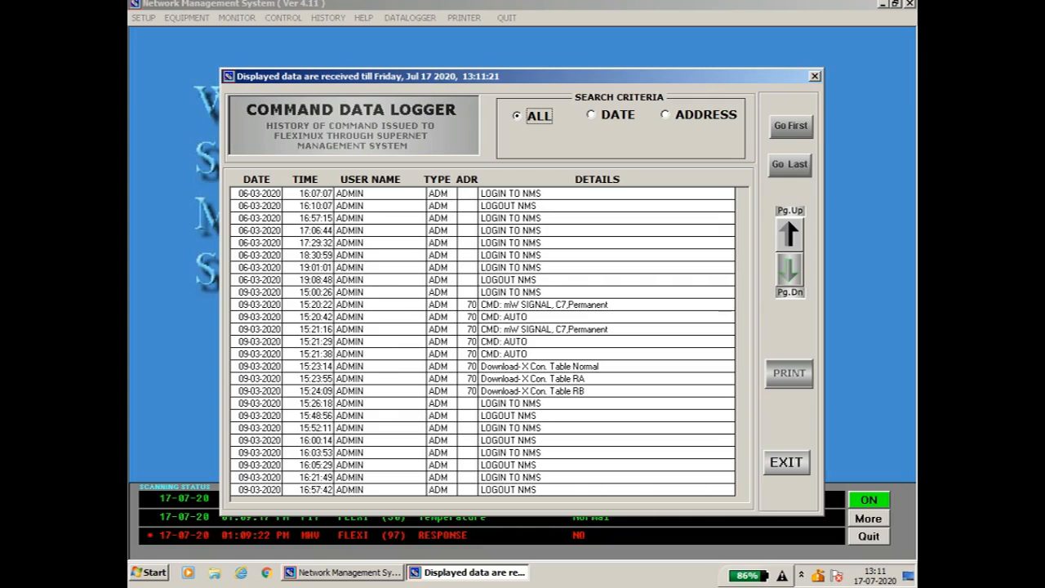
left_click(592, 116)
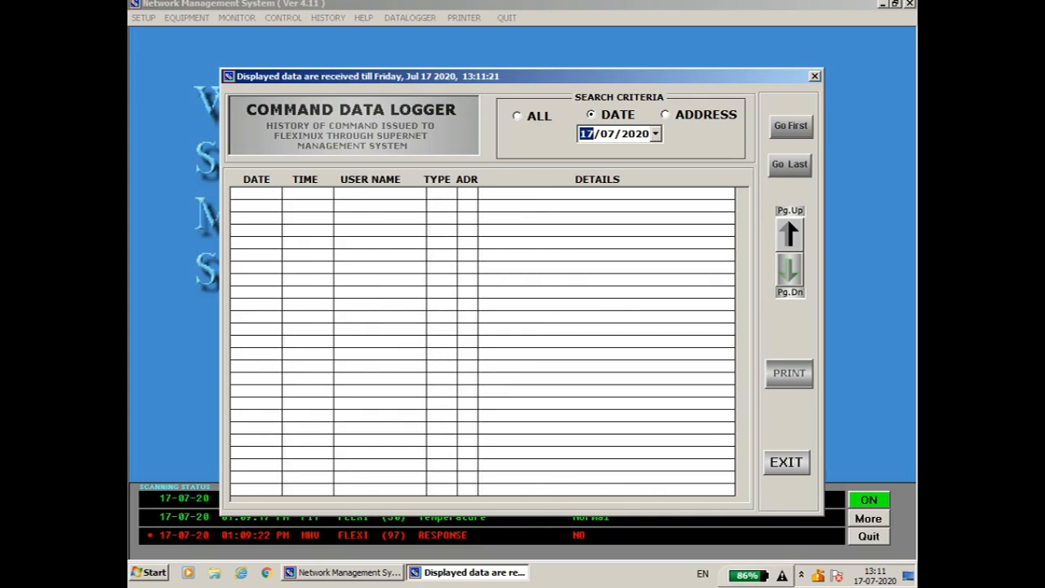
left_click(656, 134)
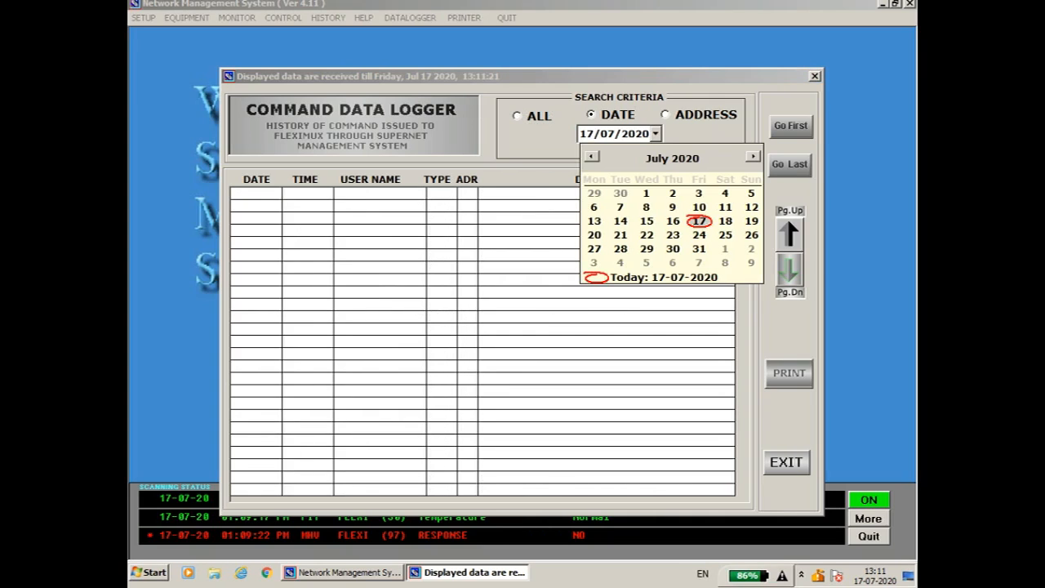
left_click(699, 220)
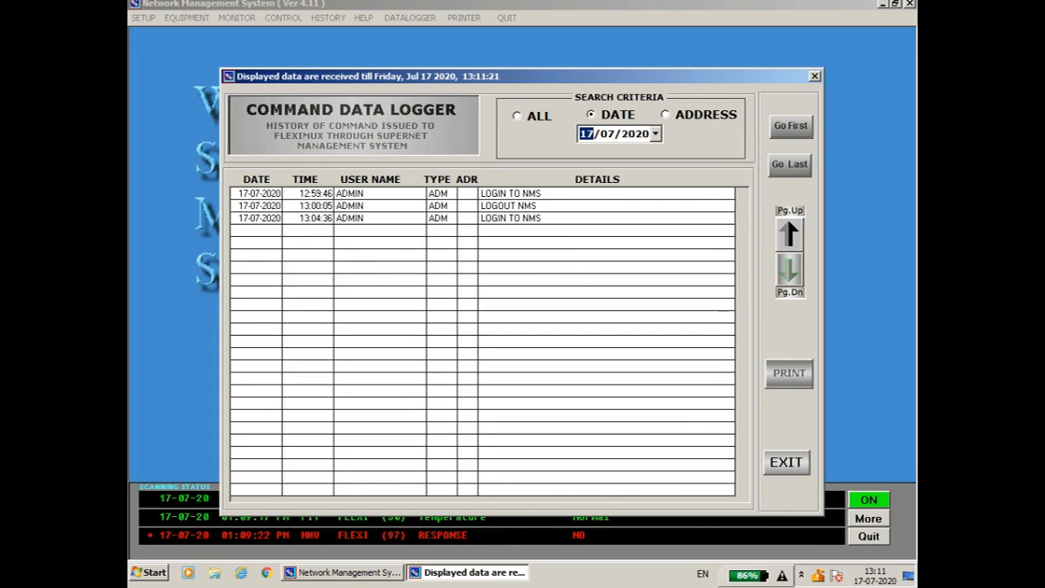
left_click(667, 115)
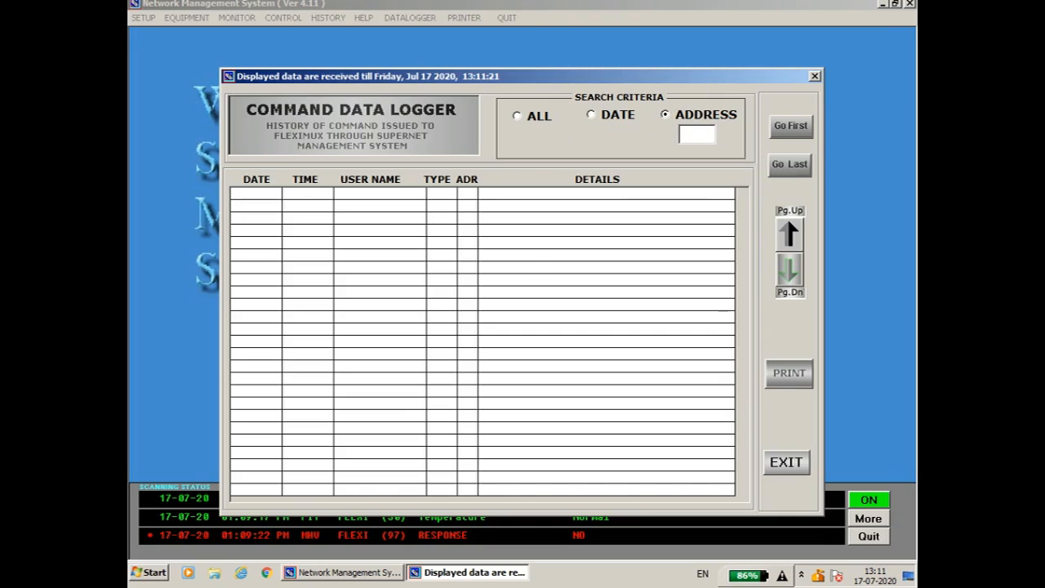
type("36")
key("Return")
key("Left")
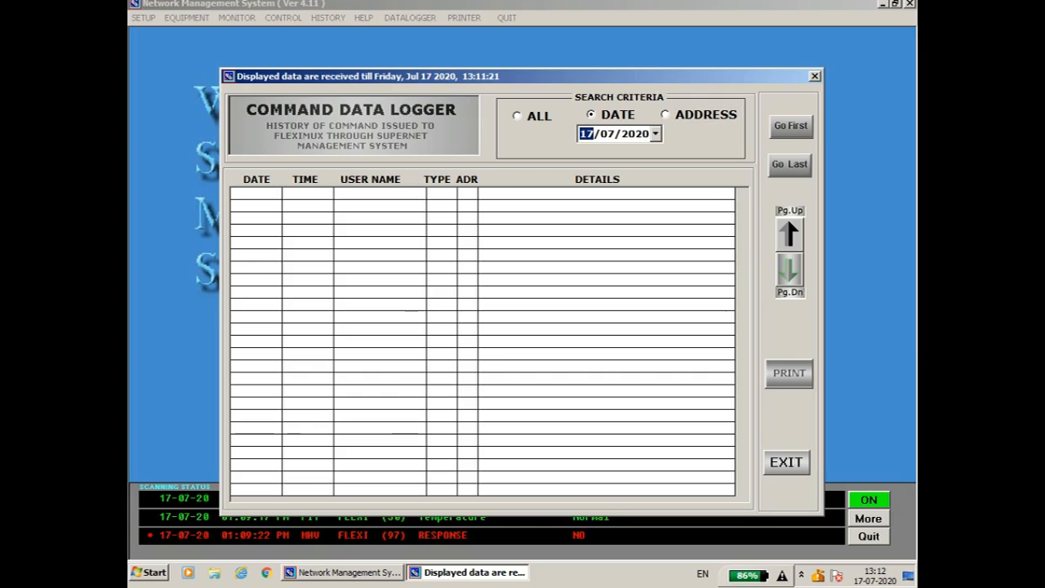
key("Left")
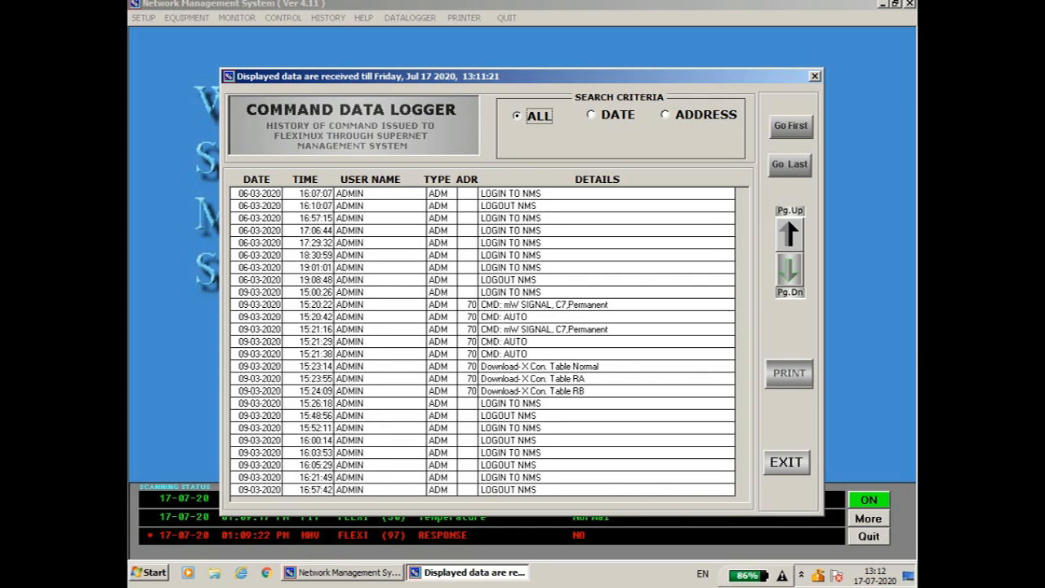
left_click(788, 462)
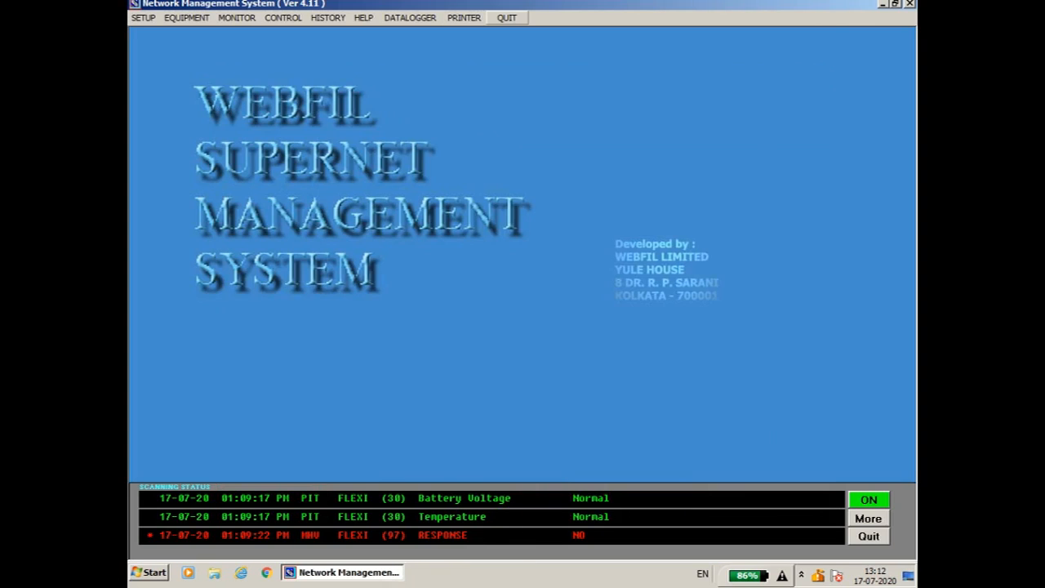
Try Print Last Page, dismiss run-time error 53 closing the app, and show hidden tray icons.
left_click(465, 17)
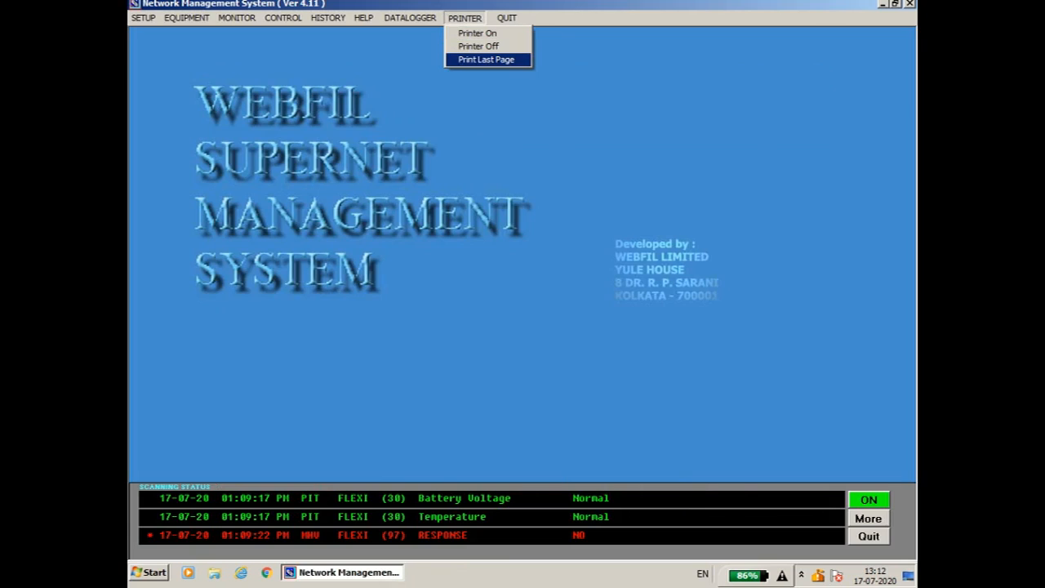
key("Return")
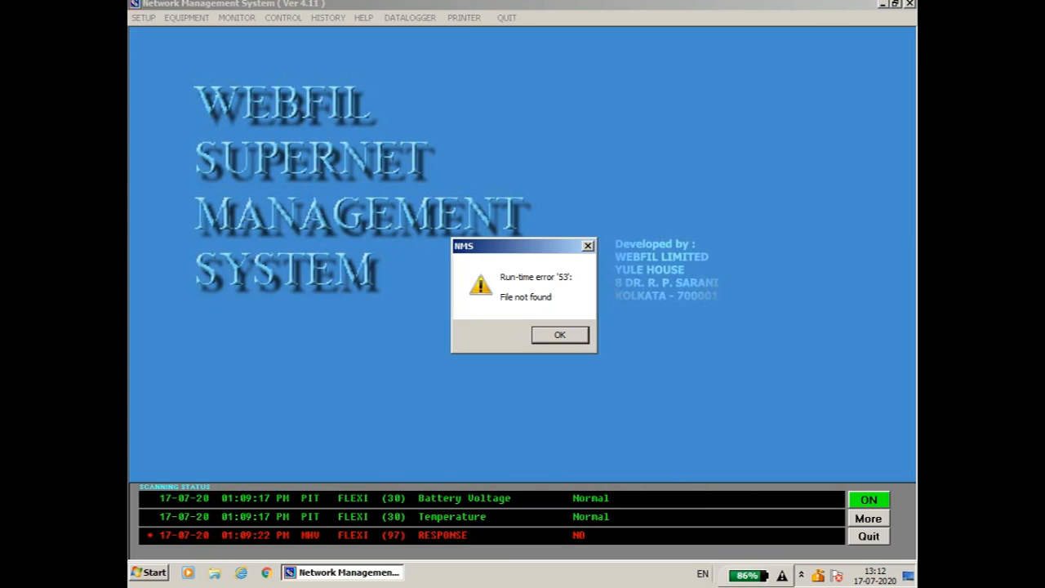
left_click(588, 246)
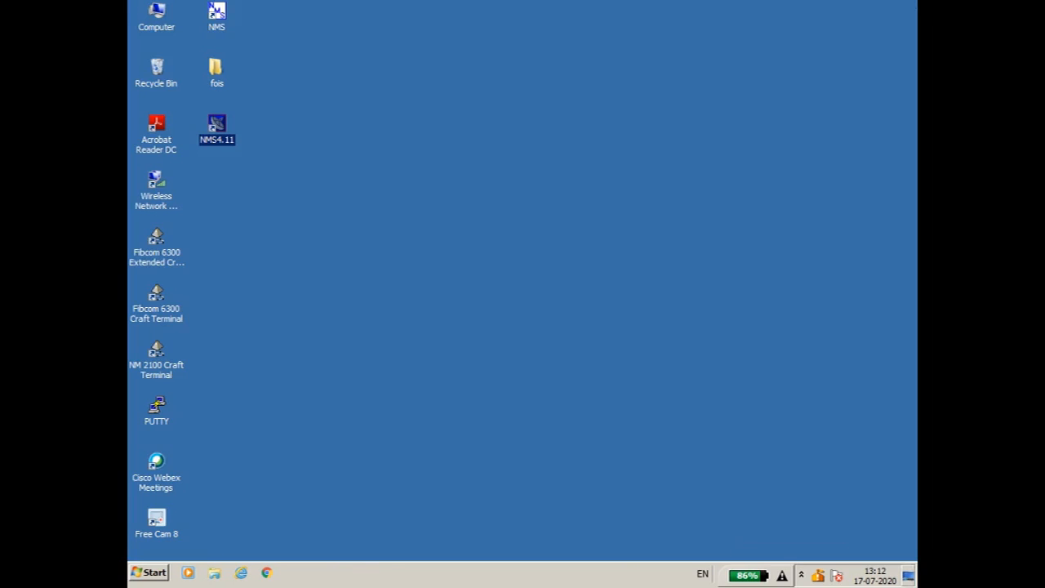
left_click(801, 575)
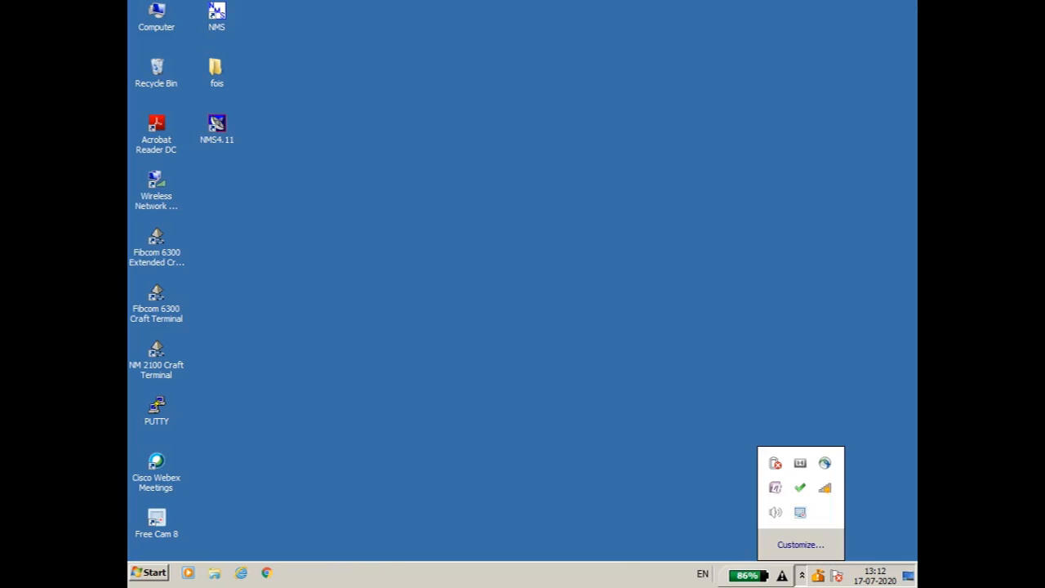